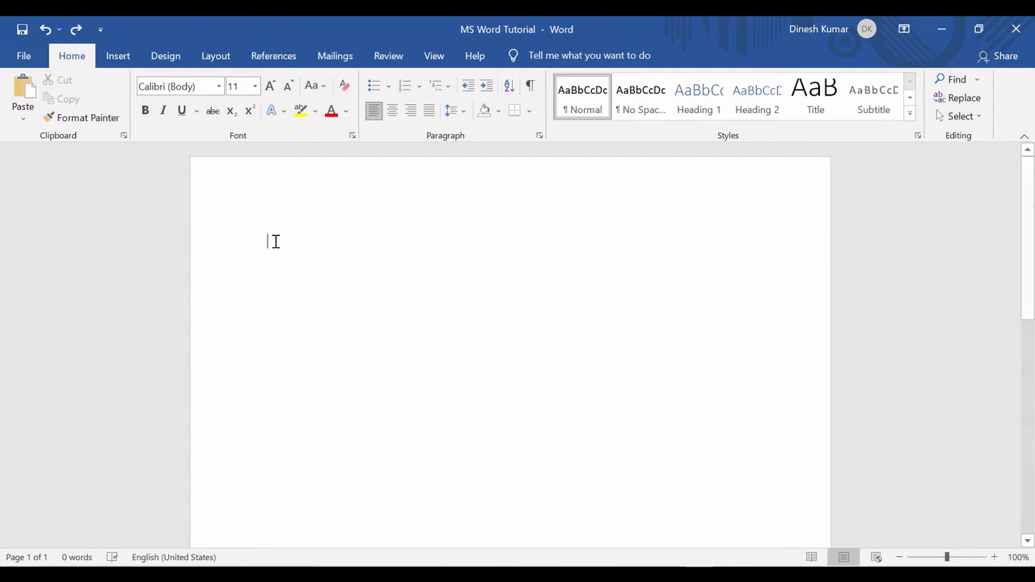
# Write the line "My youtube channel name is Tech Kichdy tamil" at the start of the blank document
pyautogui.write('My ')
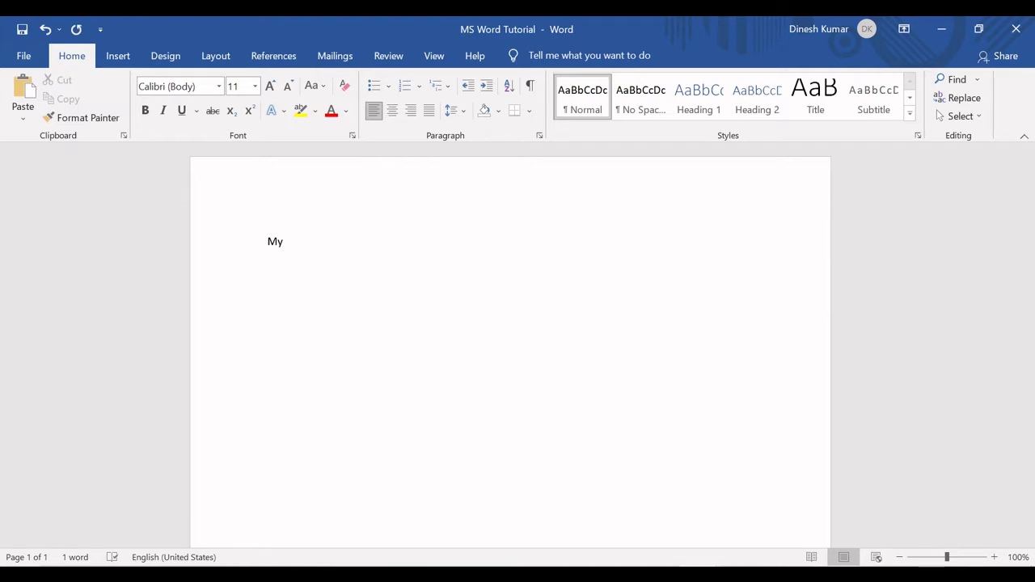
pyautogui.write('name')
pyautogui.write('y')
pyautogui.write('outube ch')
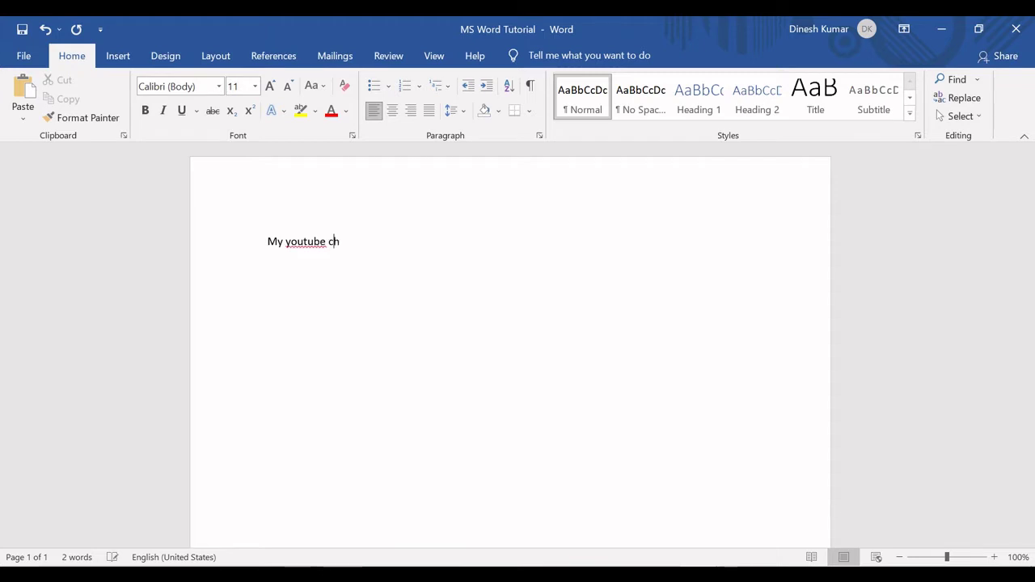
pyautogui.write('annel name is Trch Kich')
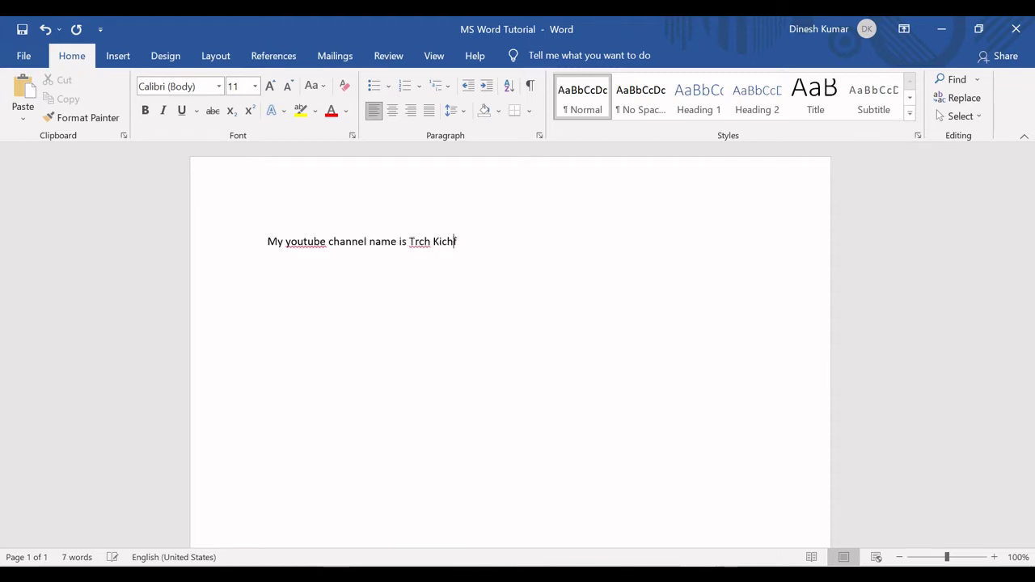
pyautogui.write('dy tamil')
pyautogui.click(419, 243)
pyautogui.press('BackSpace')
pyautogui.write('e')
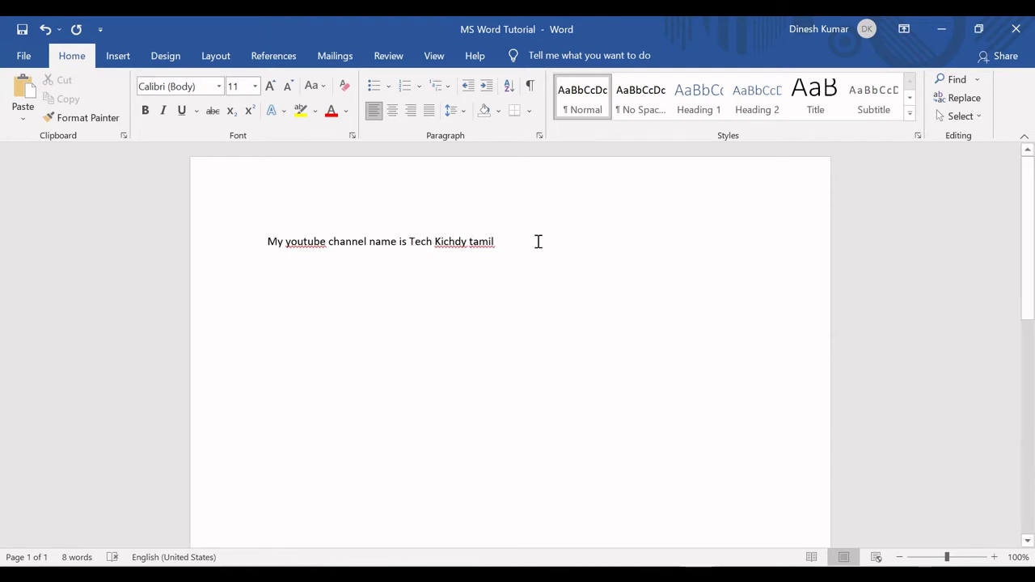
# Copy the three tour paragraphs from Document2 into MS Word Tutorial below the channel name line, and remove the trailing empty line
pyautogui.click(524, 243)
pyautogui.press('Return')
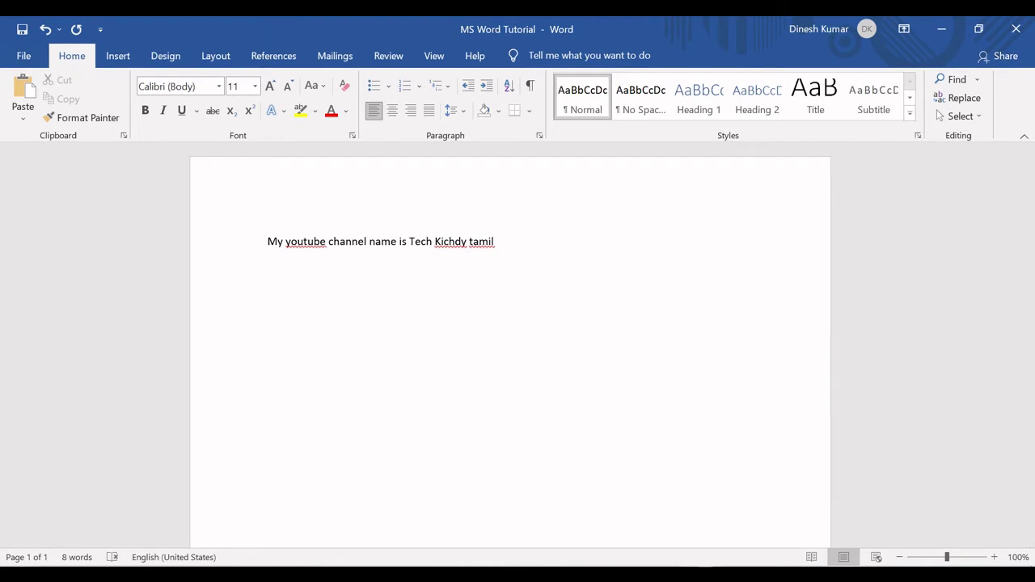
pyautogui.click(773, 513)
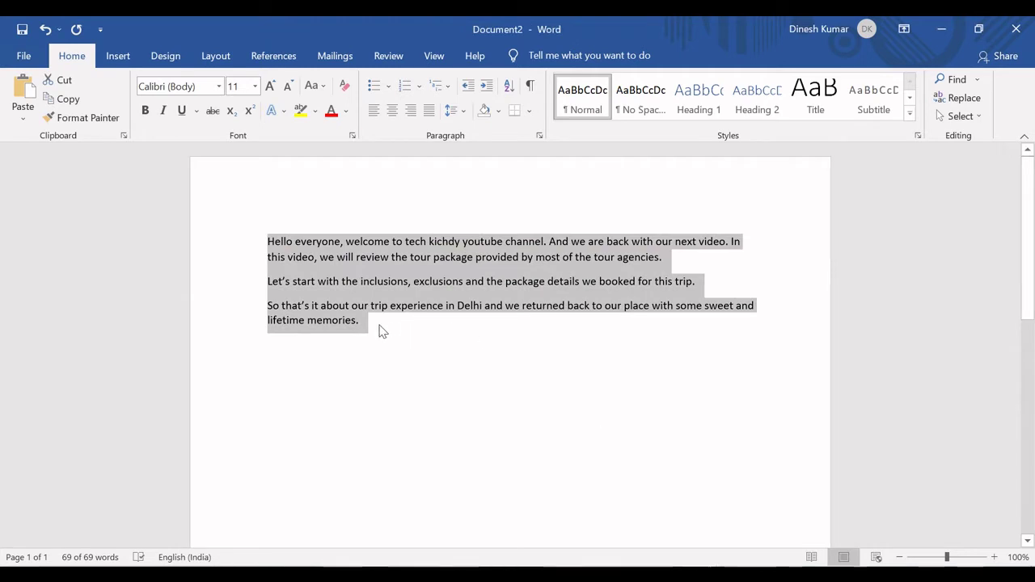
pyautogui.hotkey('ctrl', 'c')
pyautogui.hotkey('alt', 'Tab')
pyautogui.hotkey('ctrl', 'v')
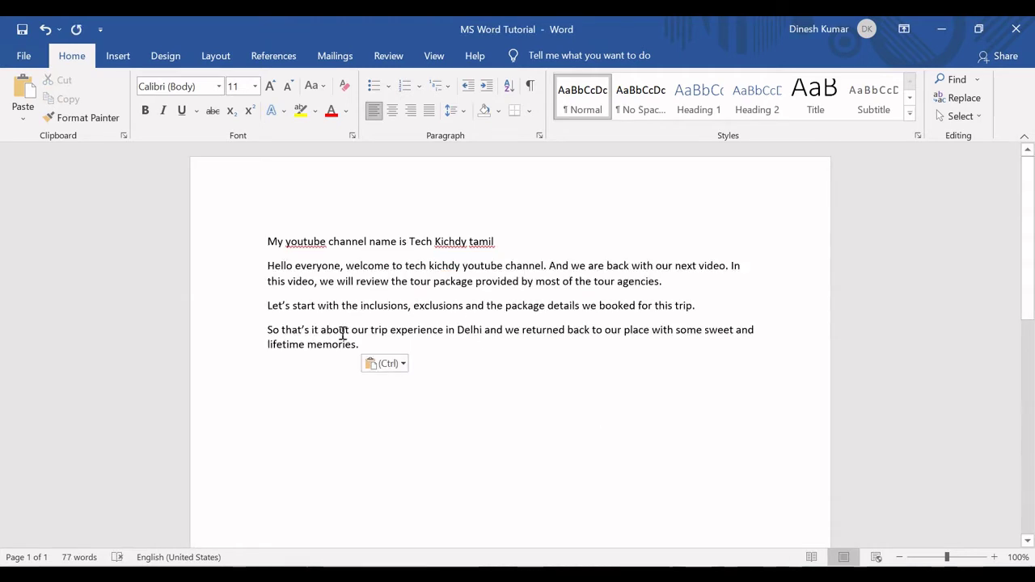
pyautogui.press('BackSpace')
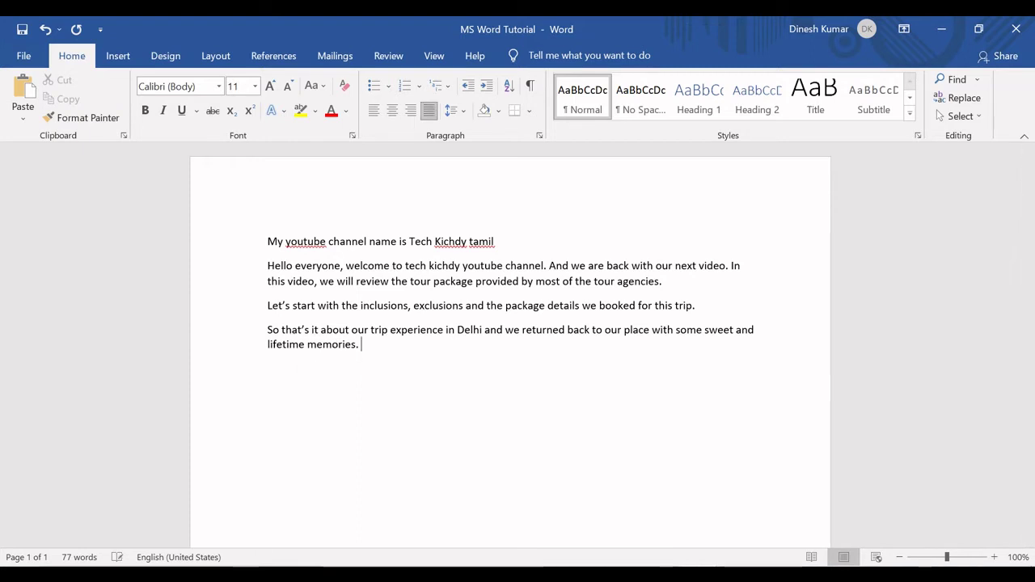
# Switch to the Excel workbook MS Word Basics Functions List and review which functions belong to Part 1 and Part 2
pyautogui.hotkey('alt', 'Tab')
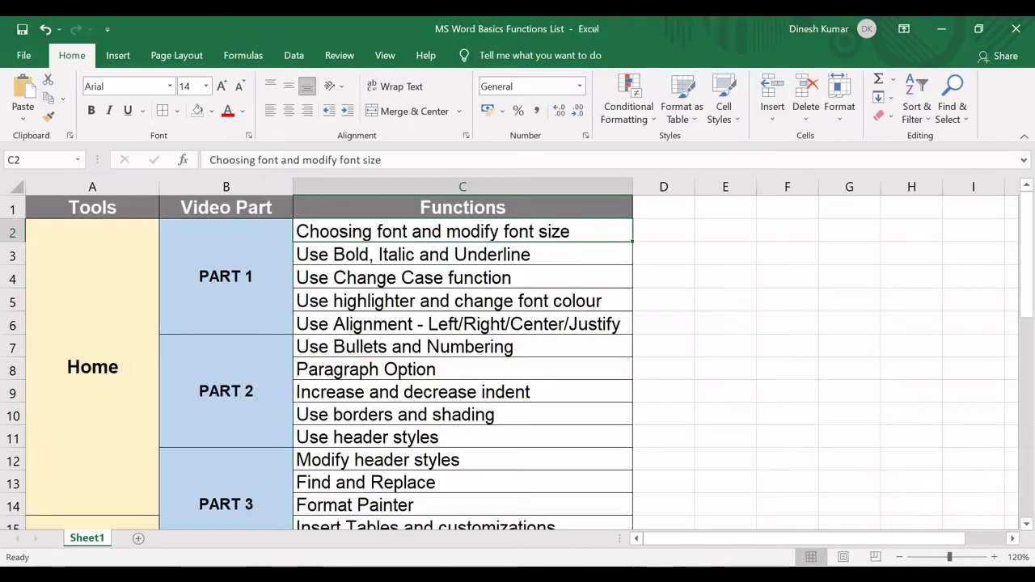
pyautogui.click(339, 202)
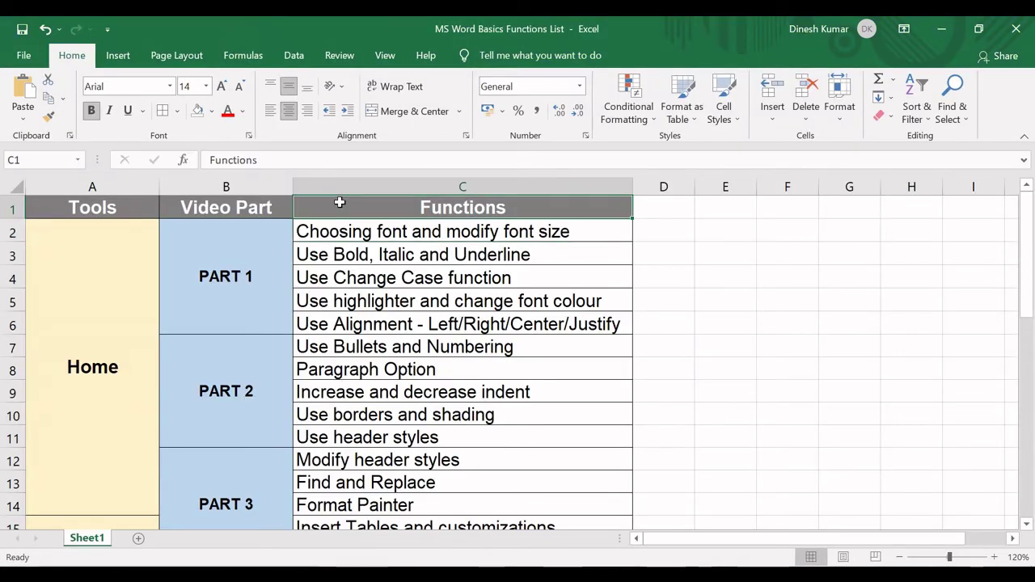
pyautogui.moveTo(1027, 263); pyautogui.dragTo(1032, 201)
pyautogui.click(208, 261)
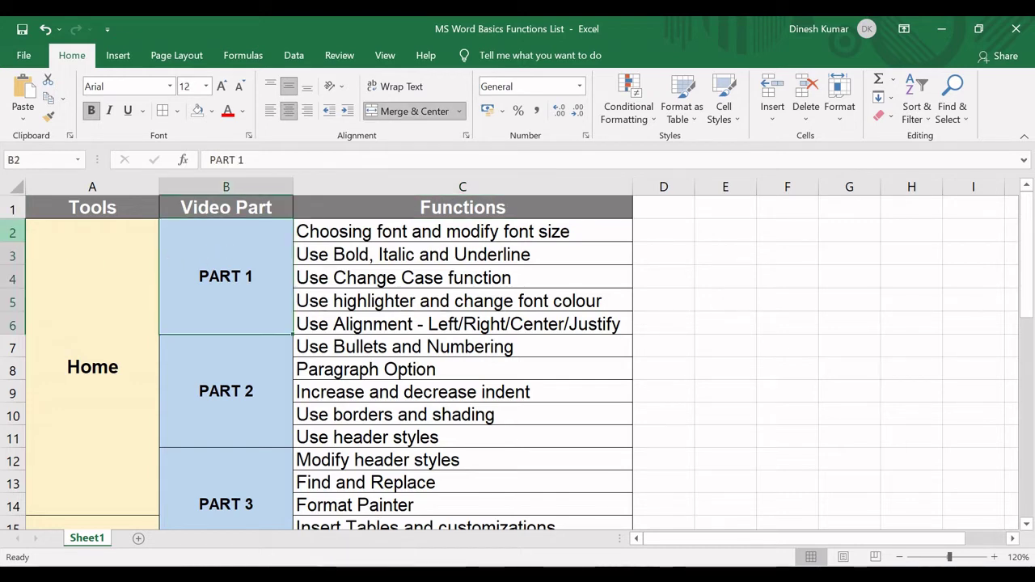
pyautogui.moveTo(330, 232); pyautogui.dragTo(332, 320)
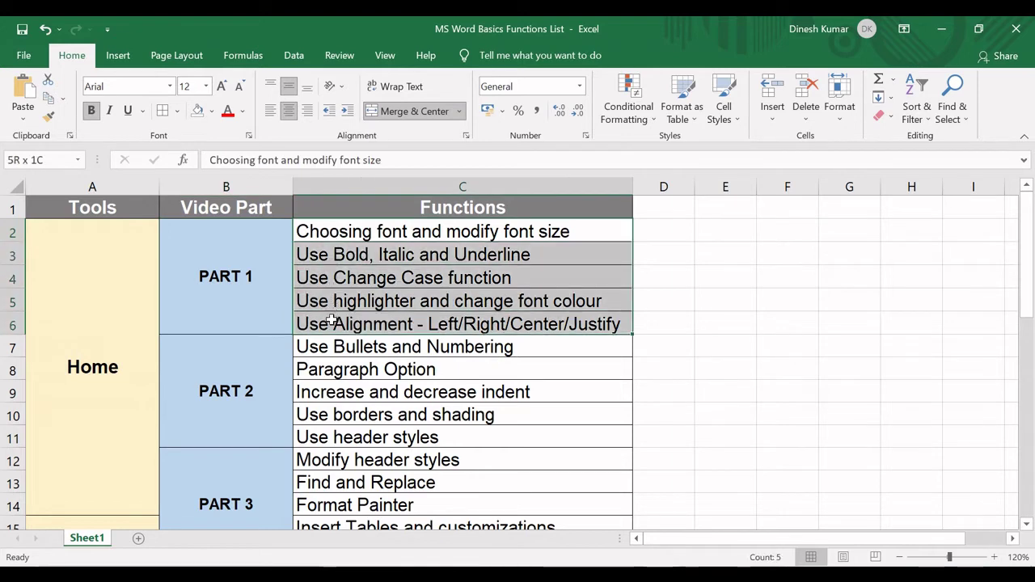
pyautogui.click(338, 232)
pyautogui.click(243, 314)
pyautogui.click(229, 393)
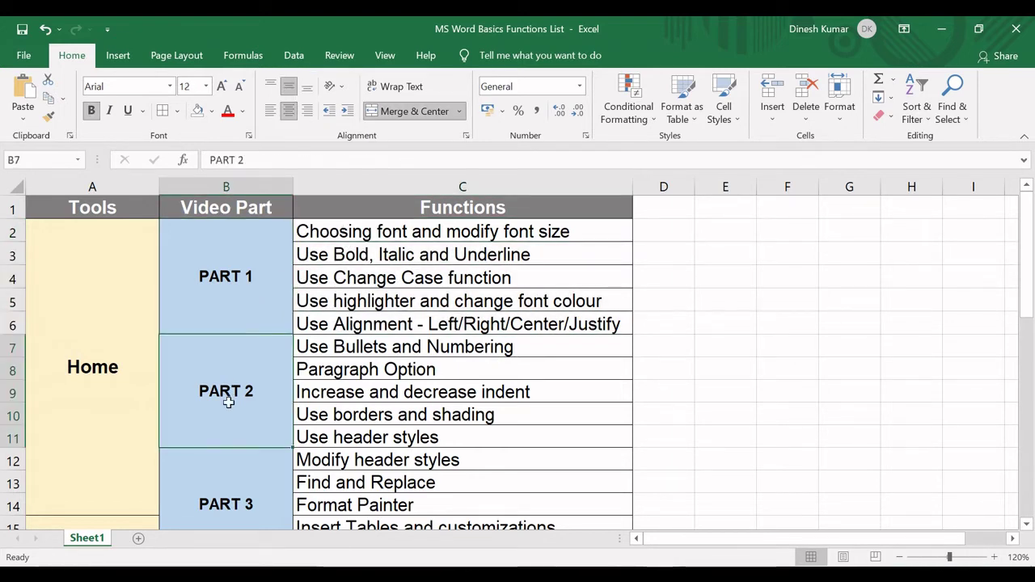
pyautogui.click(231, 295)
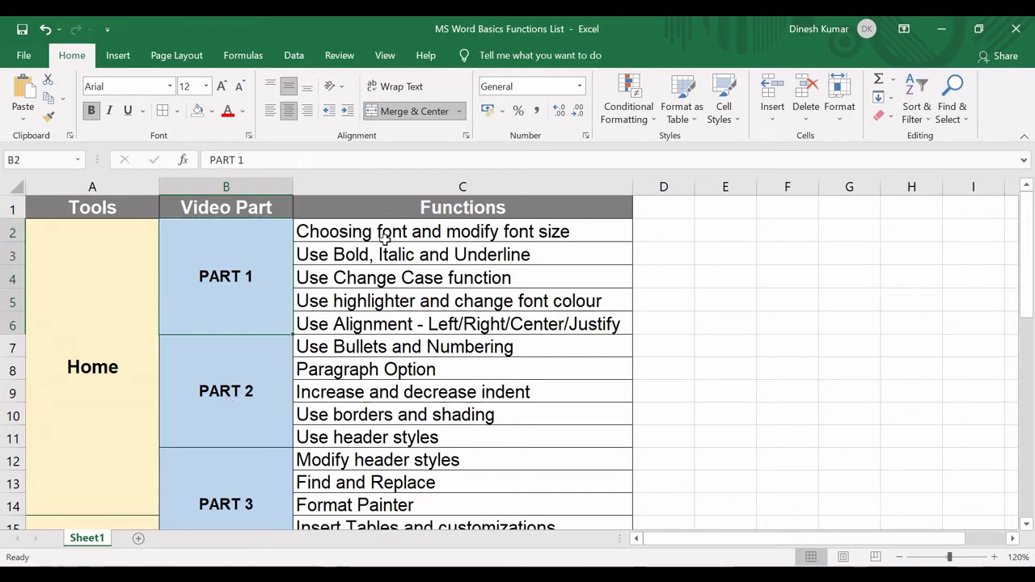
pyautogui.click(356, 232)
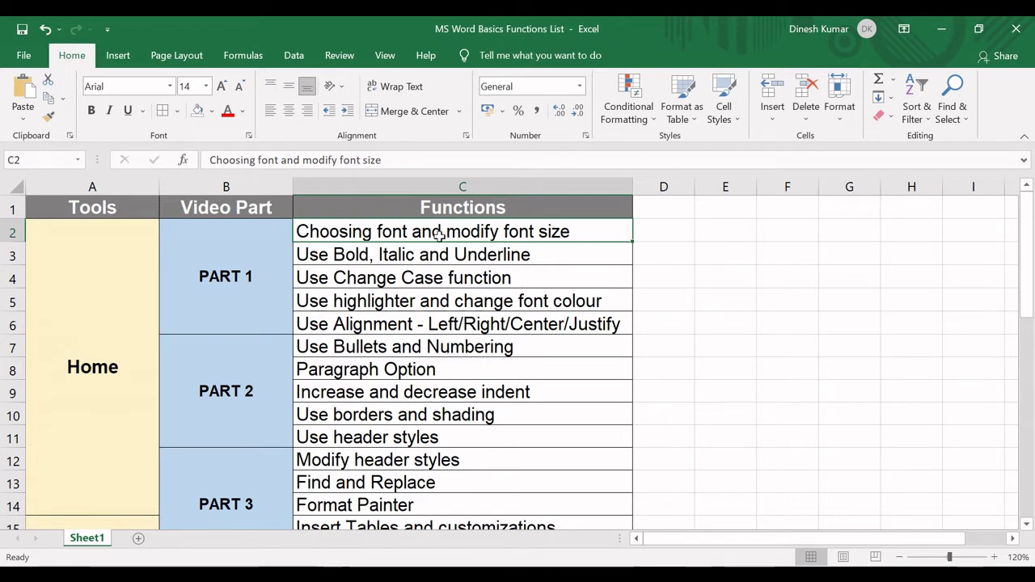
# Switch back to the MS Word Tutorial document in Word and set the font of all its text to Arial
pyautogui.hotkey('alt', 'Tab')
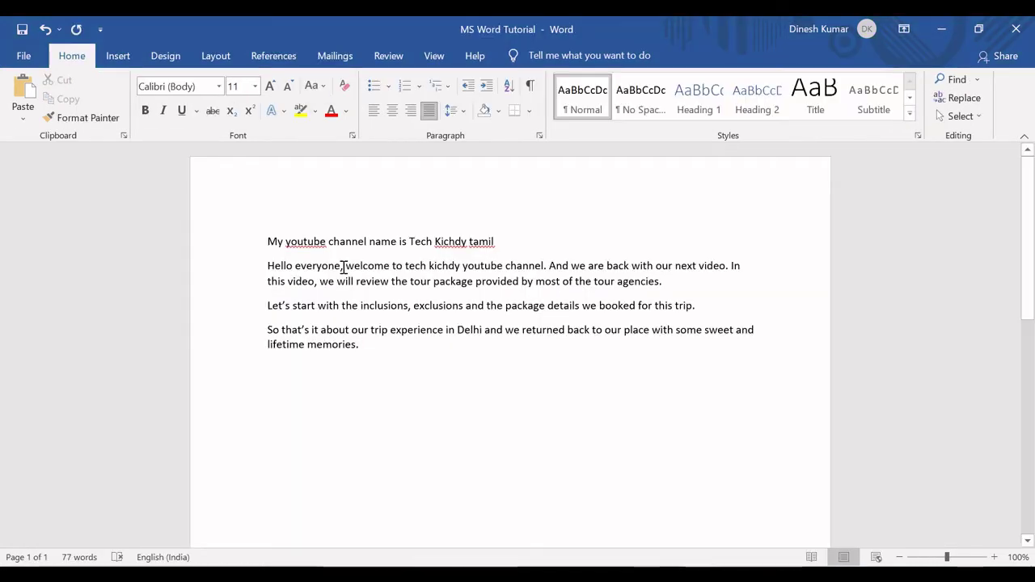
pyautogui.click(263, 241)
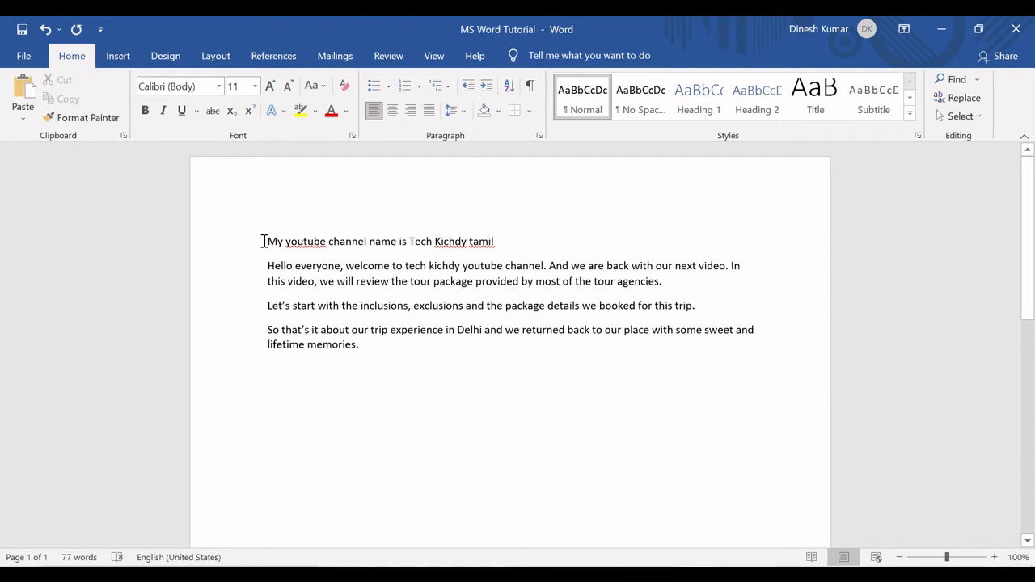
pyautogui.moveTo(274, 240); pyautogui.dragTo(389, 344)
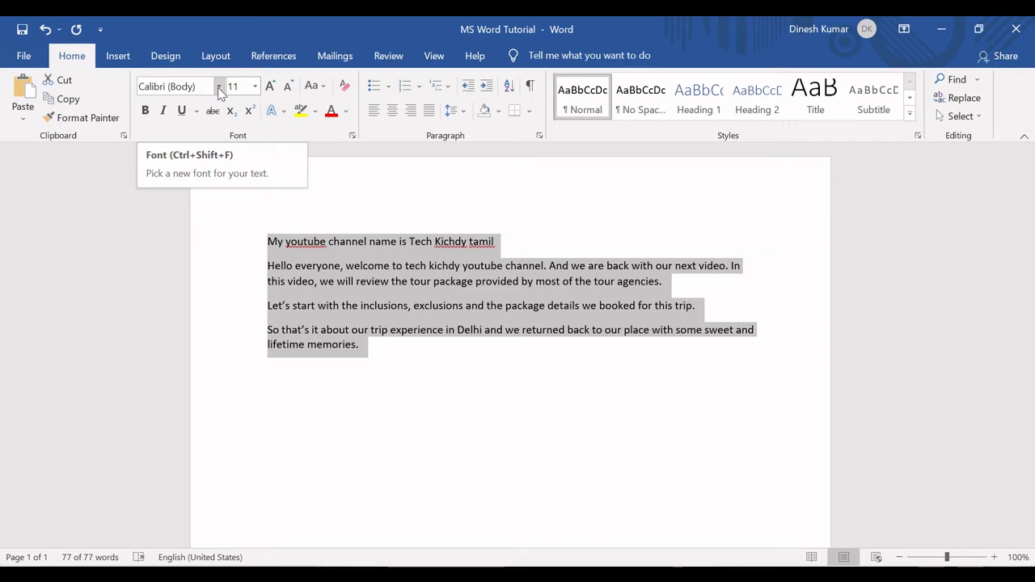
pyautogui.click(218, 87)
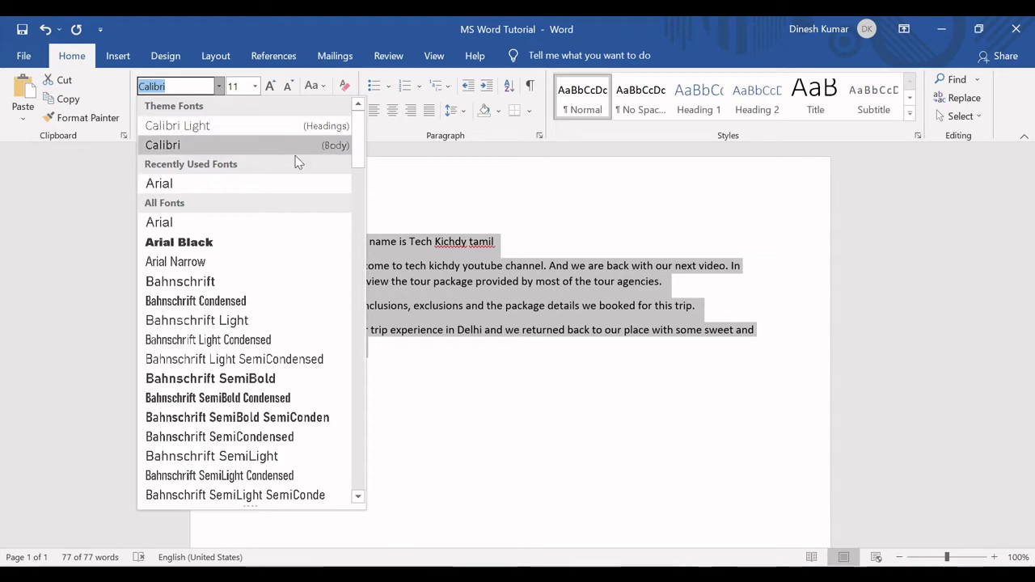
pyautogui.moveTo(359, 152); pyautogui.dragTo(361, 178)
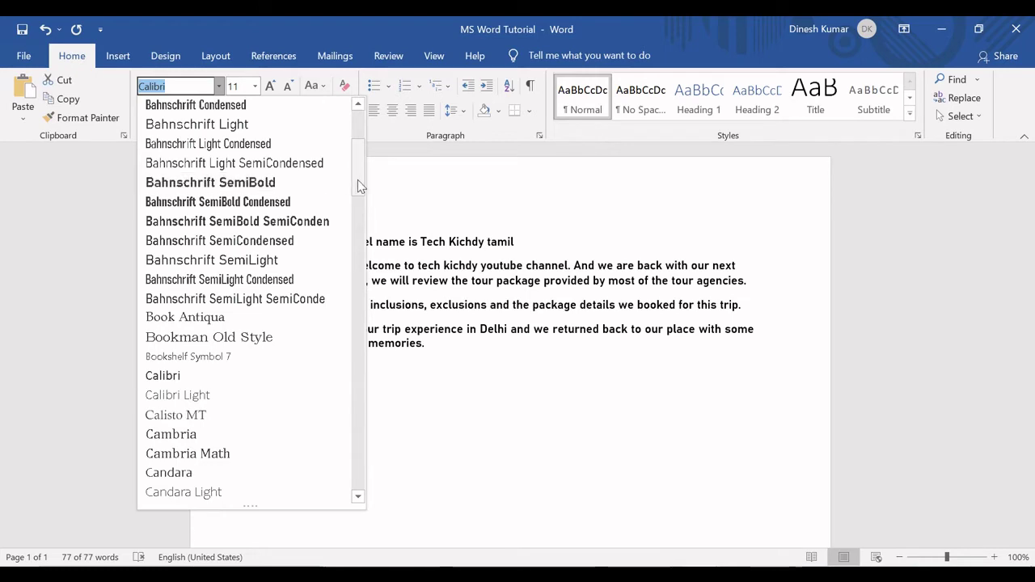
pyautogui.moveTo(357, 179); pyautogui.dragTo(363, 144)
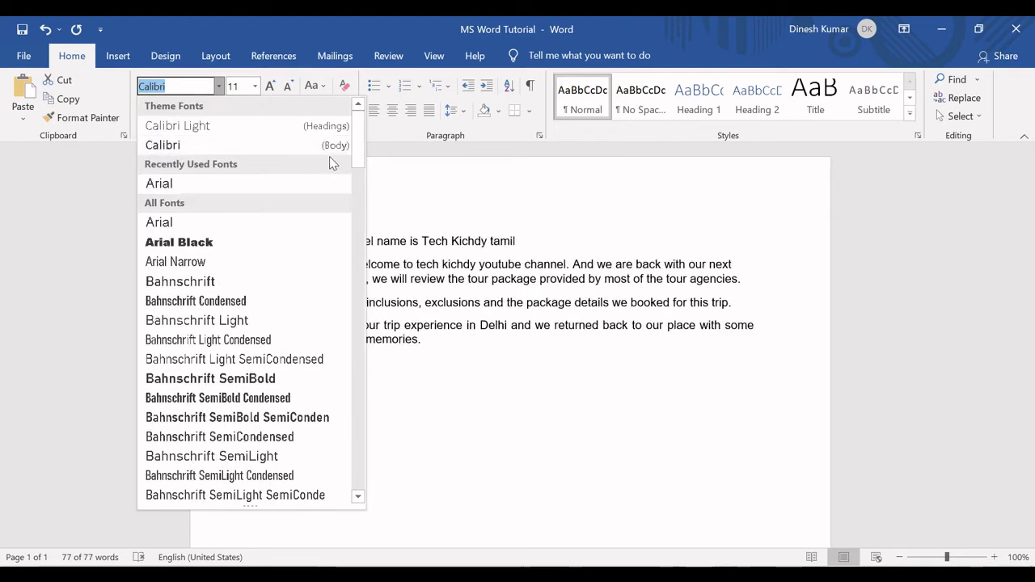
pyautogui.moveTo(359, 162); pyautogui.dragTo(360, 477)
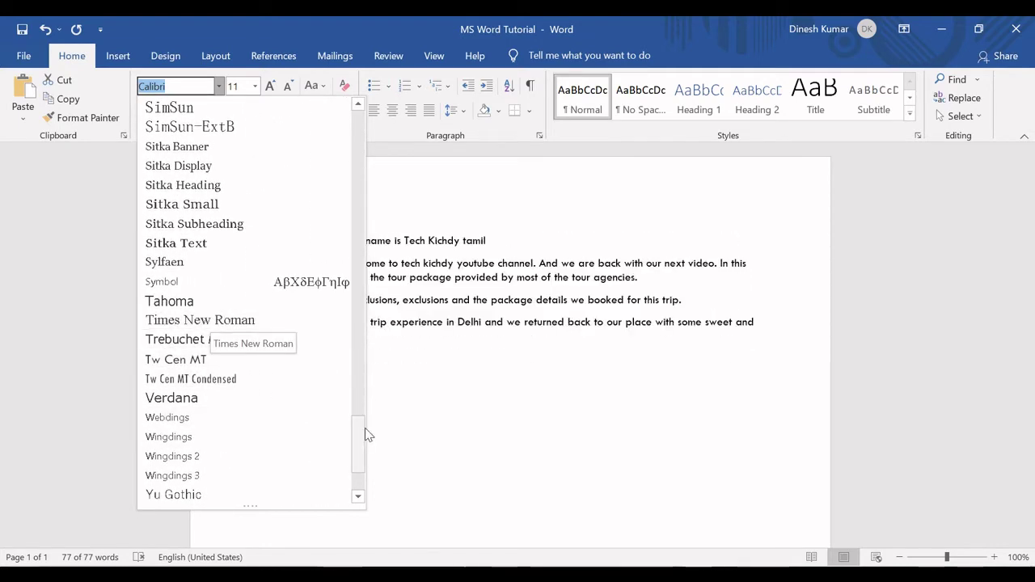
pyautogui.moveTo(360, 437); pyautogui.dragTo(360, 110)
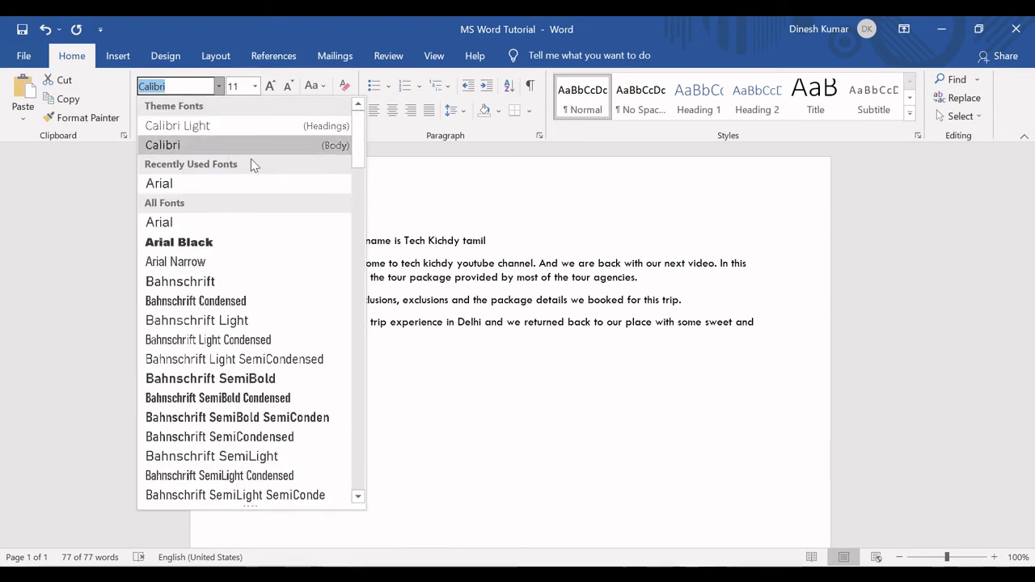
pyautogui.click(194, 181)
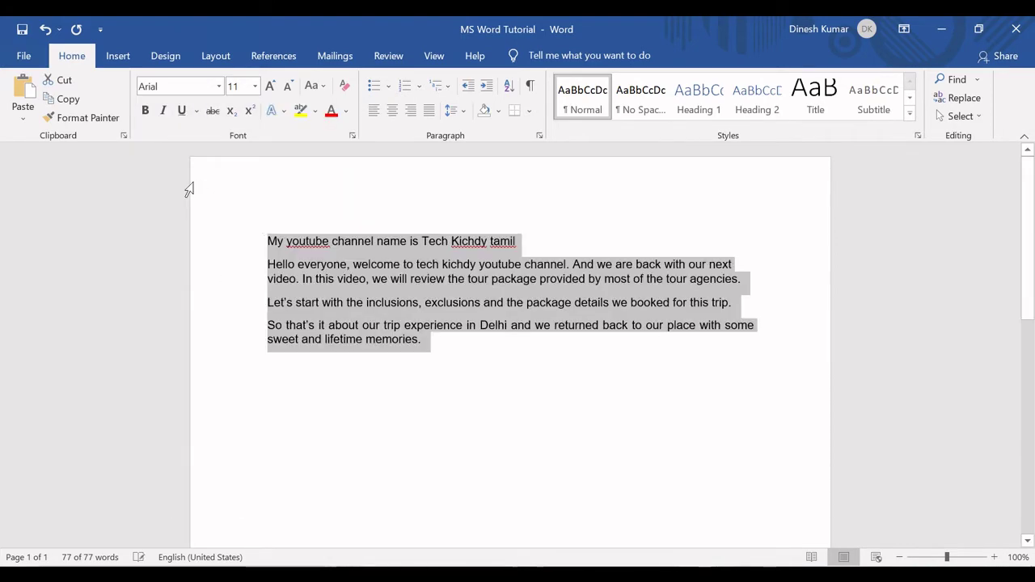
# Set the font size of all the text to 6, and return it to 11
pyautogui.click(267, 241)
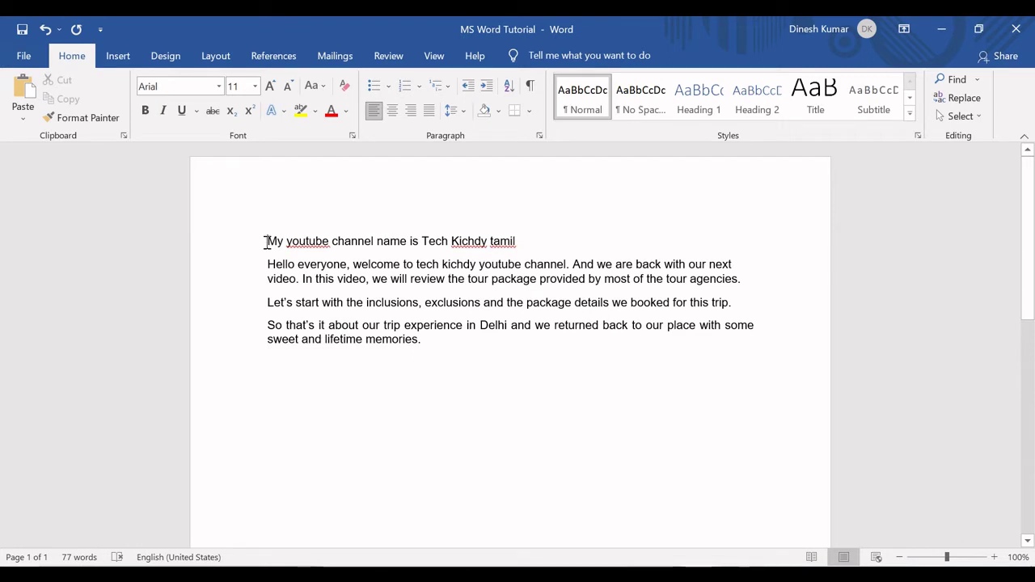
pyautogui.moveTo(267, 241); pyautogui.dragTo(493, 343)
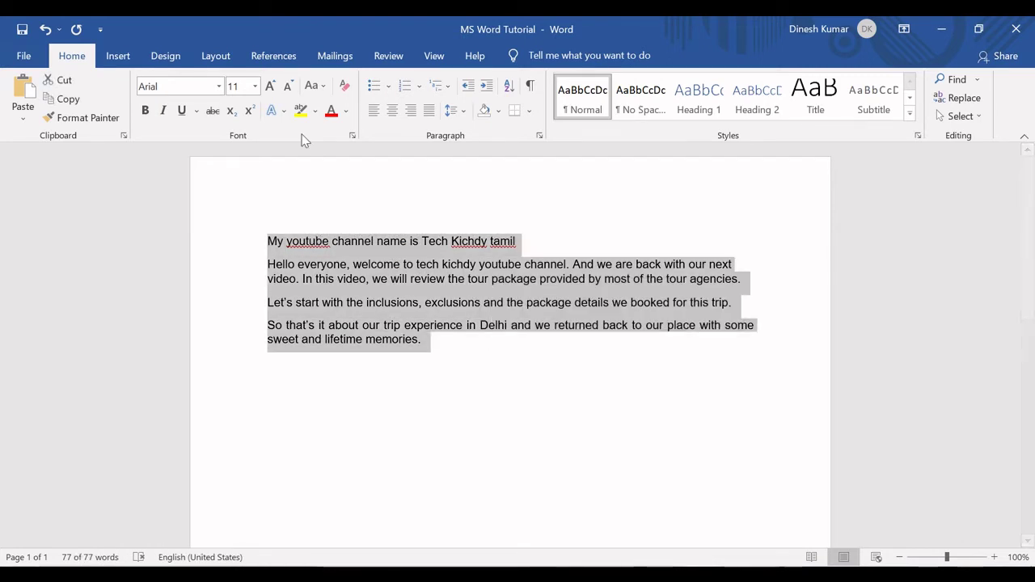
pyautogui.click(254, 87)
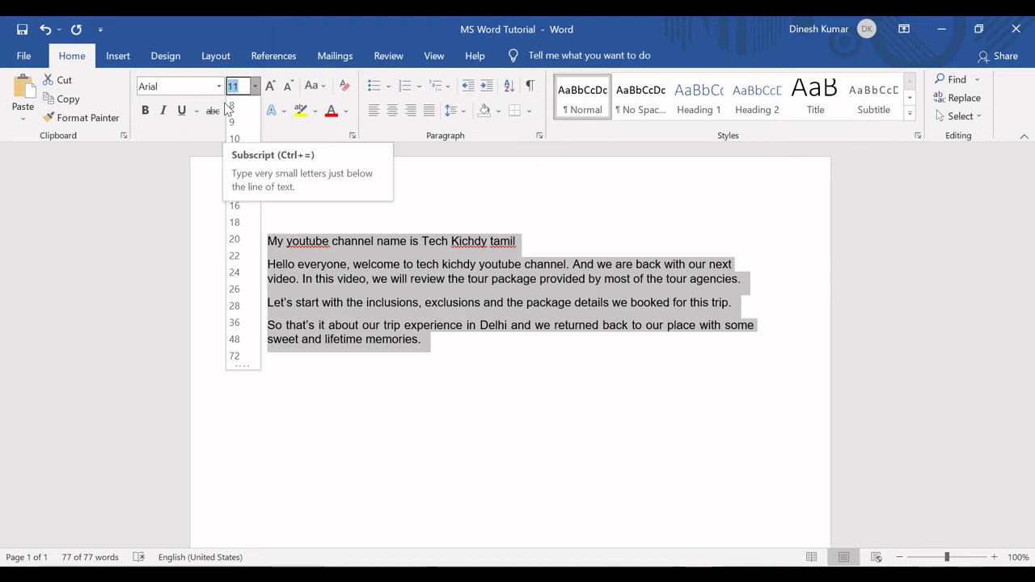
pyautogui.write('6')
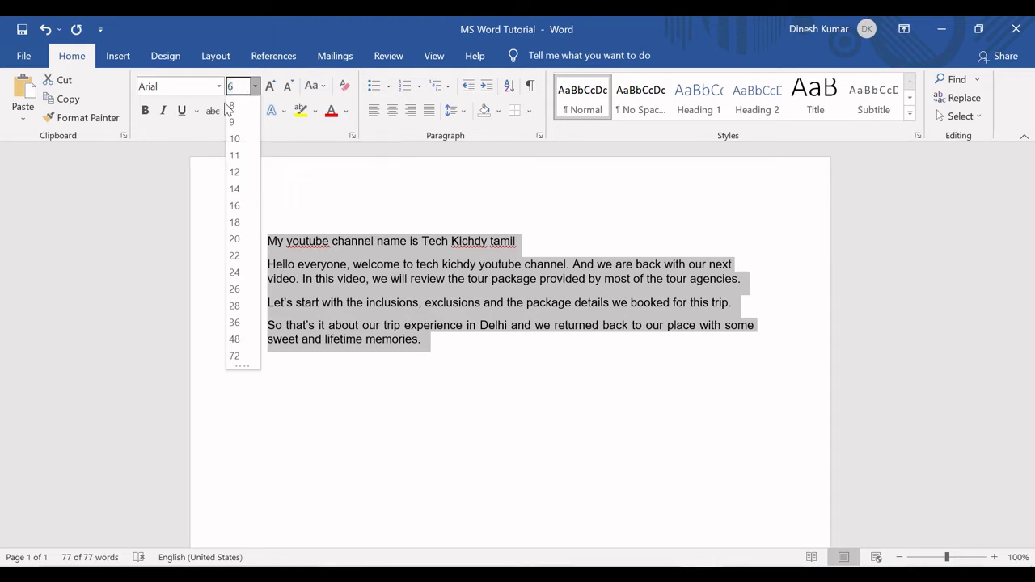
pyautogui.press('Return')
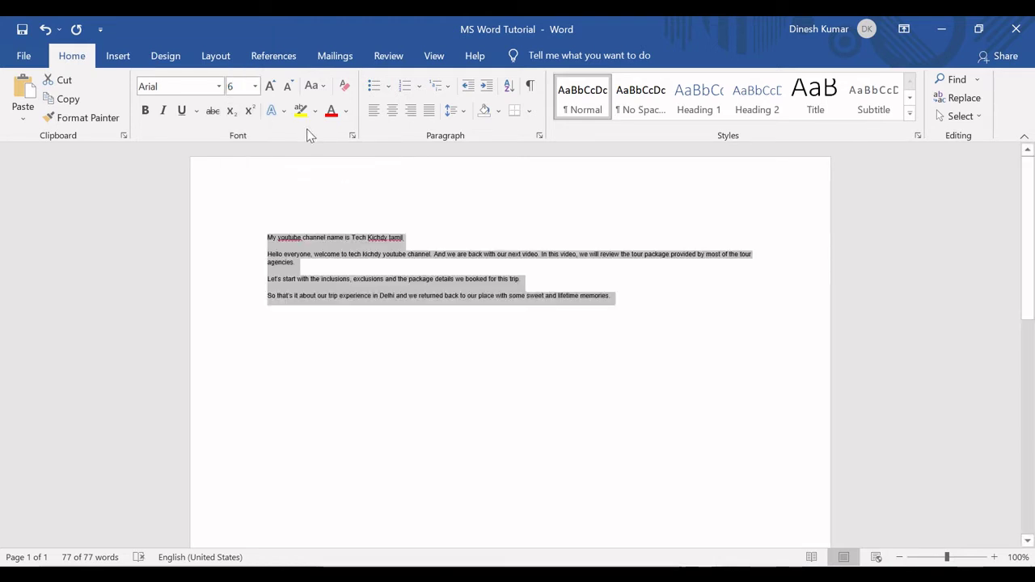
pyautogui.click(255, 85)
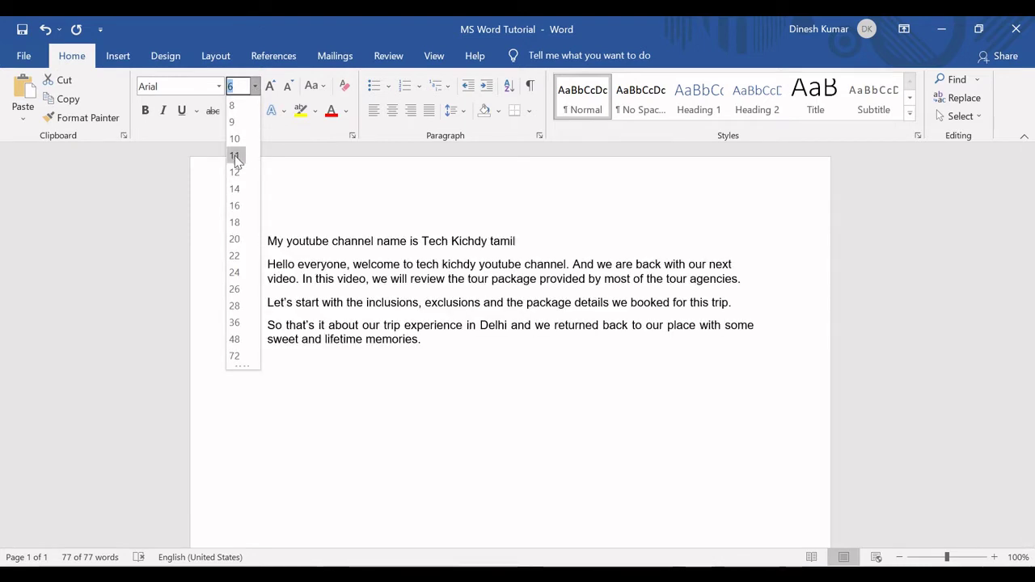
pyautogui.click(234, 156)
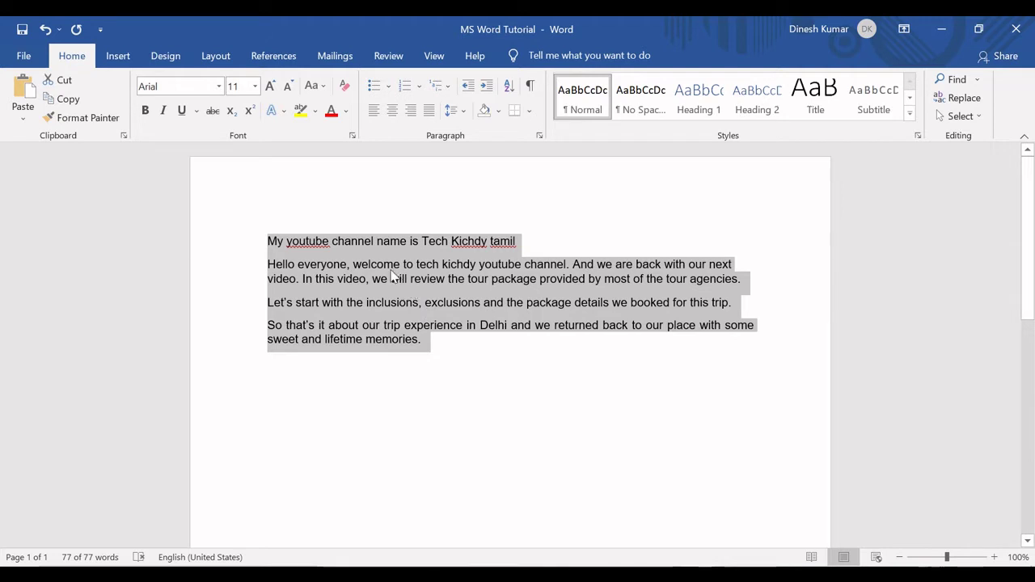
# Enlarge the selected text with Increase Font Size, one increment at a time, up to size 20
pyautogui.click(270, 87)
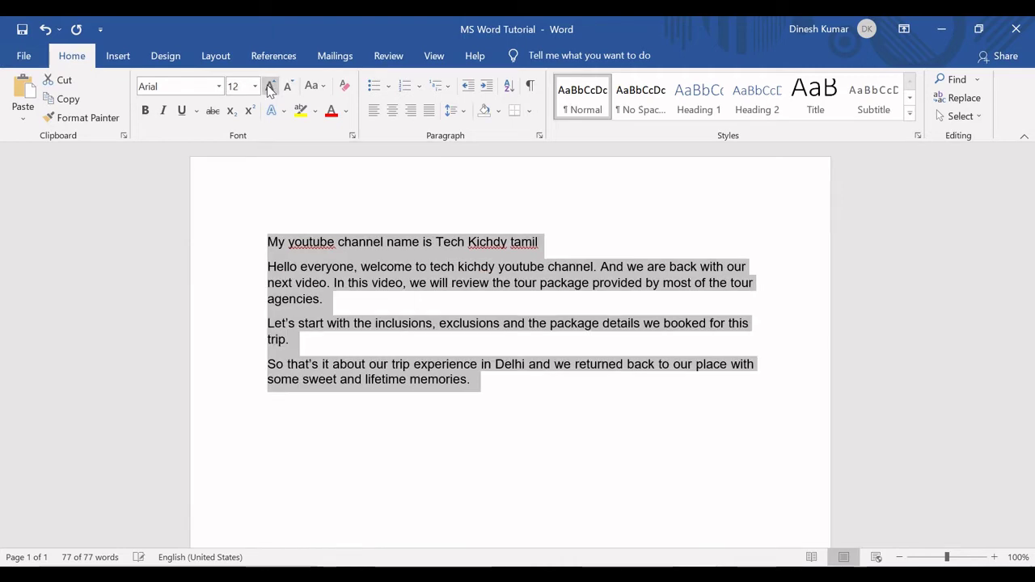
pyautogui.click(270, 87)
pyautogui.click(270, 86)
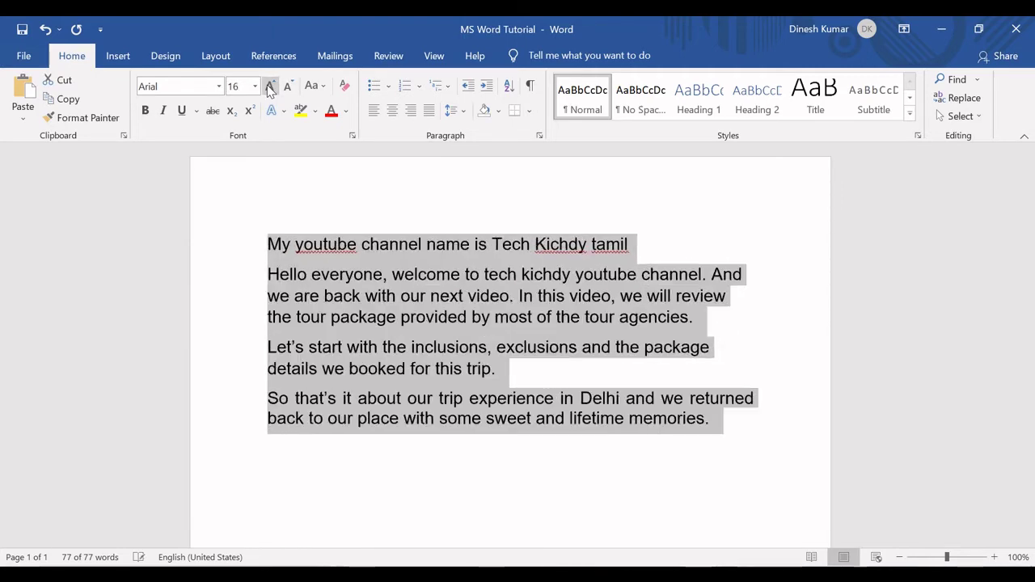
pyautogui.click(270, 87)
pyautogui.click(270, 86)
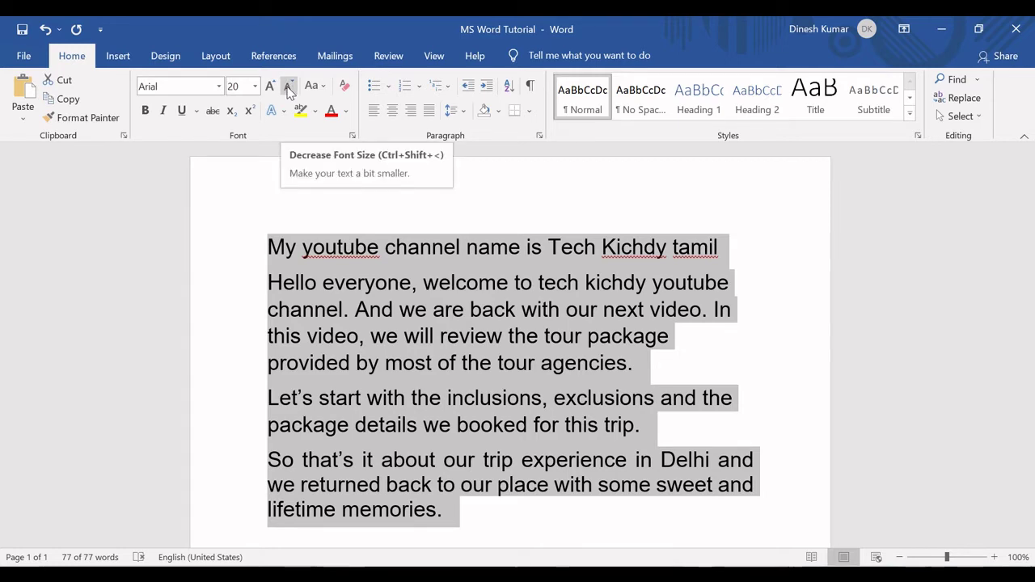
# Shrink the selected text with Decrease Font Size, one increment at a time, down to size 12
pyautogui.click(288, 86)
pyautogui.click(288, 87)
pyautogui.click(289, 86)
pyautogui.click(289, 86)
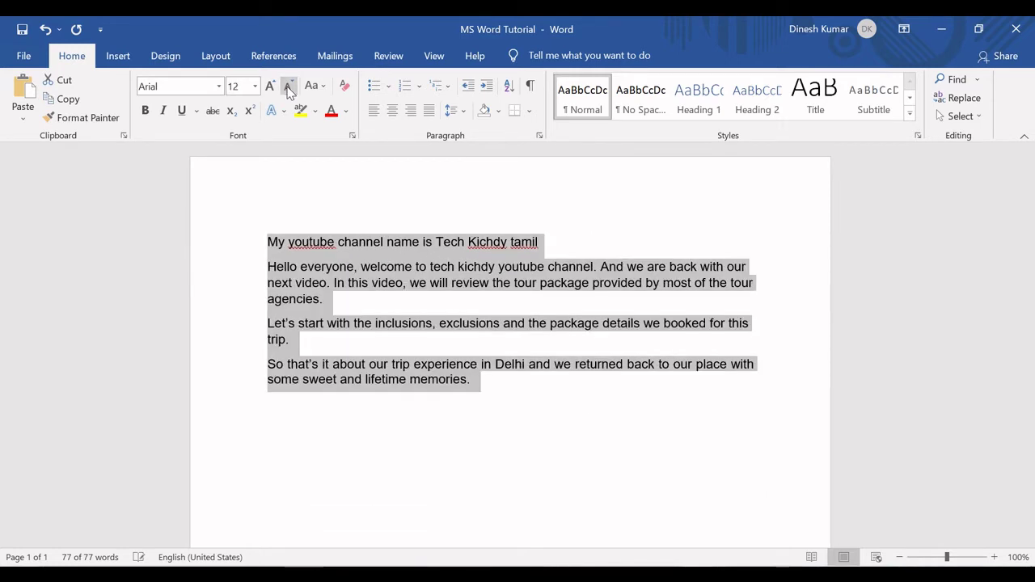
# Step the selected text's font size down to 11, up to 14, and back down to 11
pyautogui.click(289, 87)
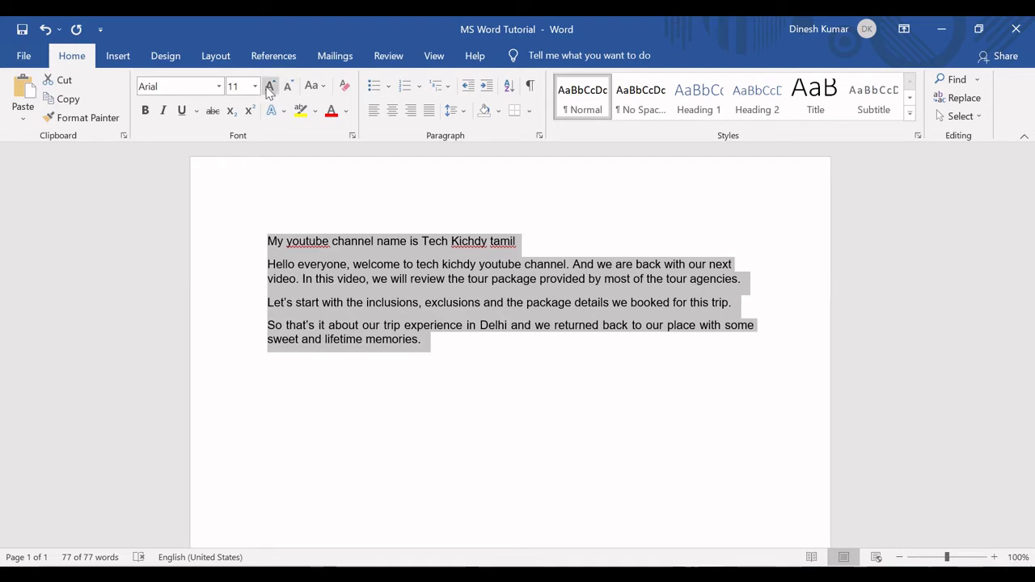
pyautogui.click(270, 86)
pyautogui.click(270, 87)
pyautogui.click(287, 87)
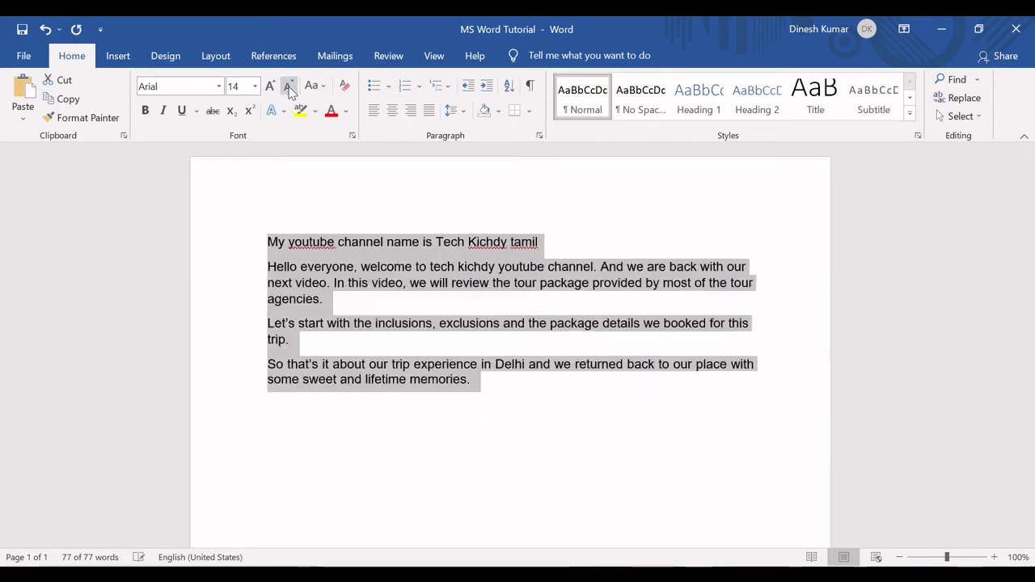
pyautogui.click(289, 86)
pyautogui.click(430, 346)
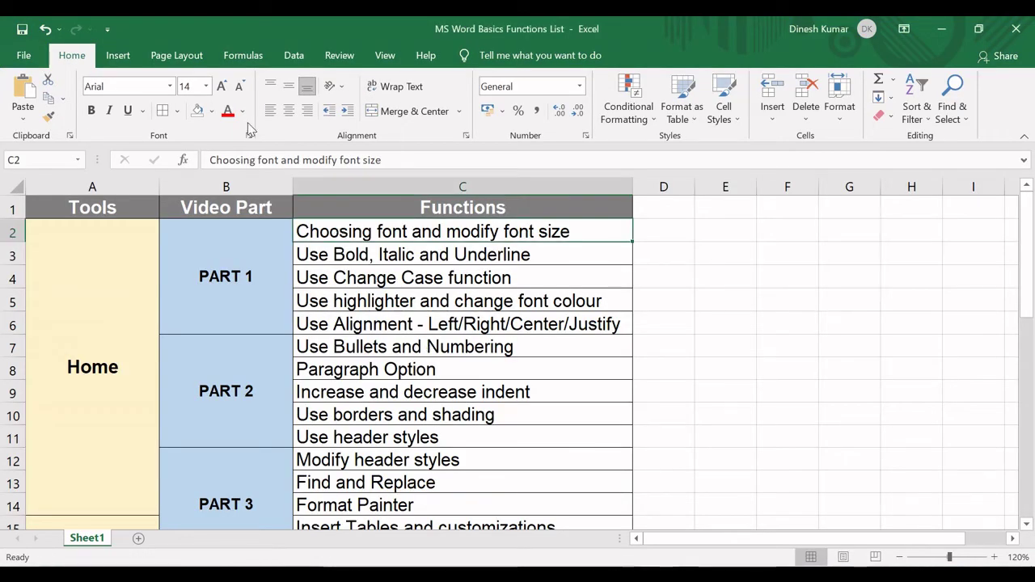
# Switch to the MS Word Basics Functions List workbook in Excel, fill cell C2 with light green, and select cell C3
pyautogui.click(211, 113)
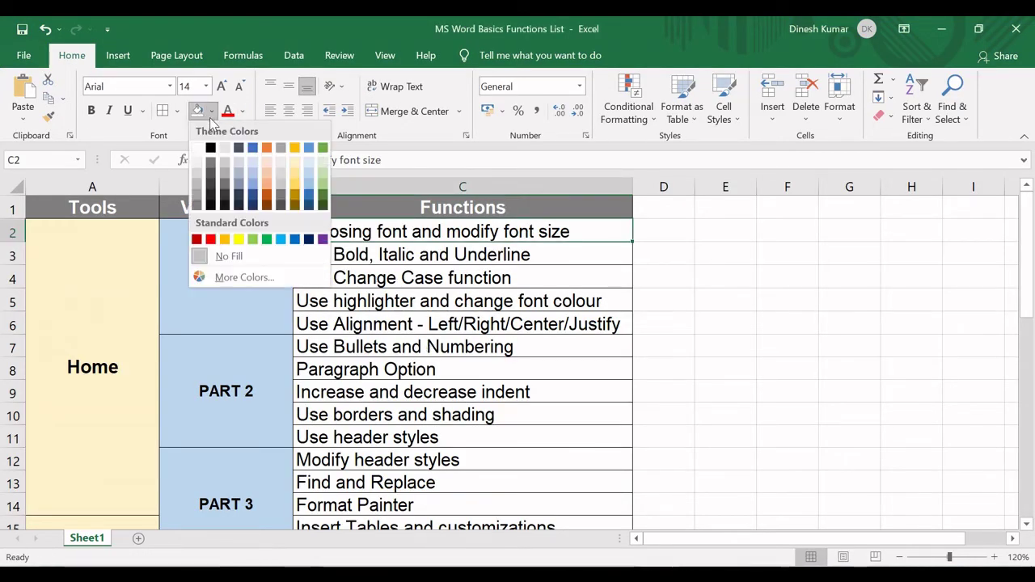
pyautogui.click(252, 239)
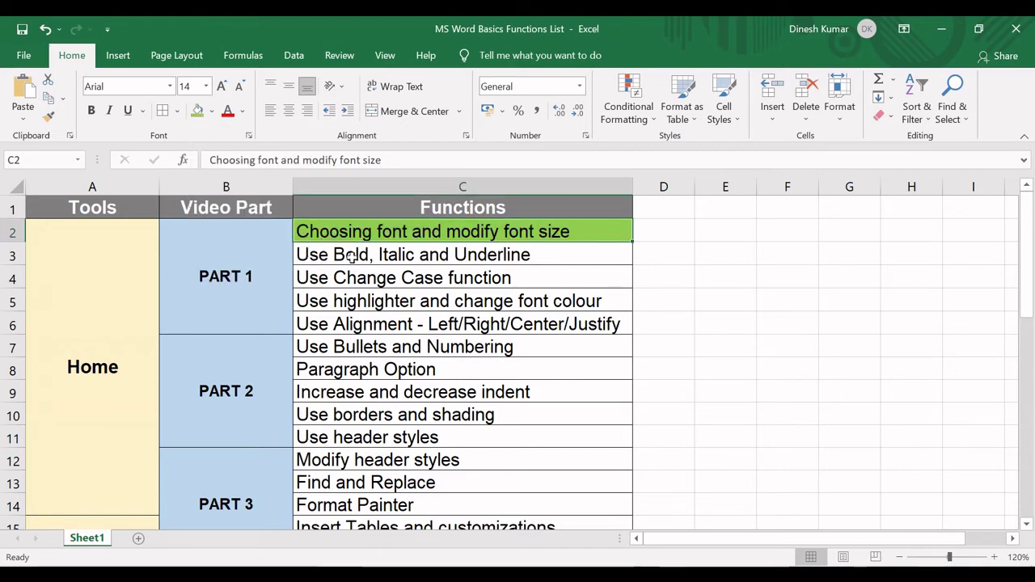
pyautogui.click(355, 255)
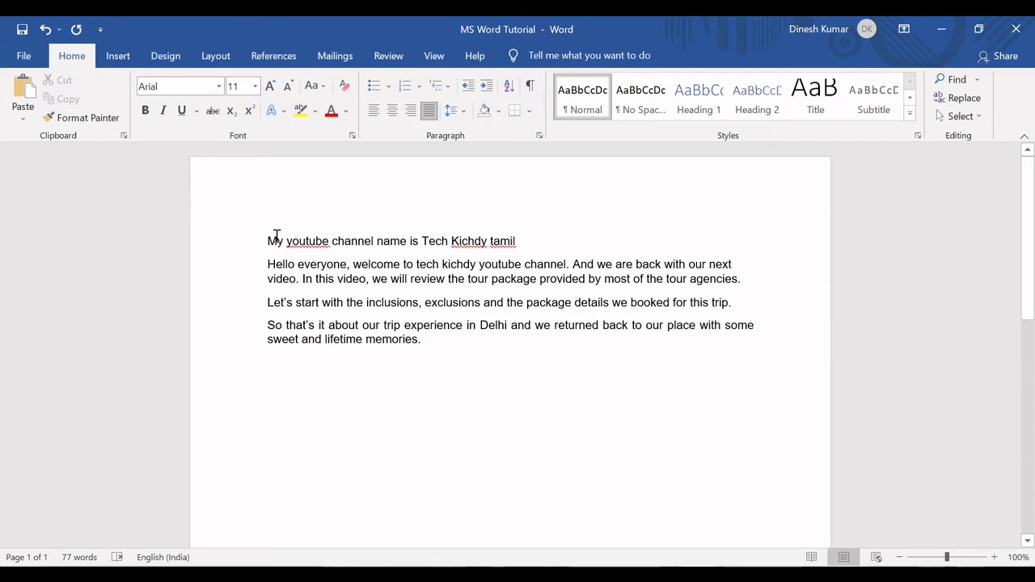
# Switch back to the MS Word Tutorial document in Word and make all its text bold
pyautogui.moveTo(270, 236); pyautogui.dragTo(431, 348)
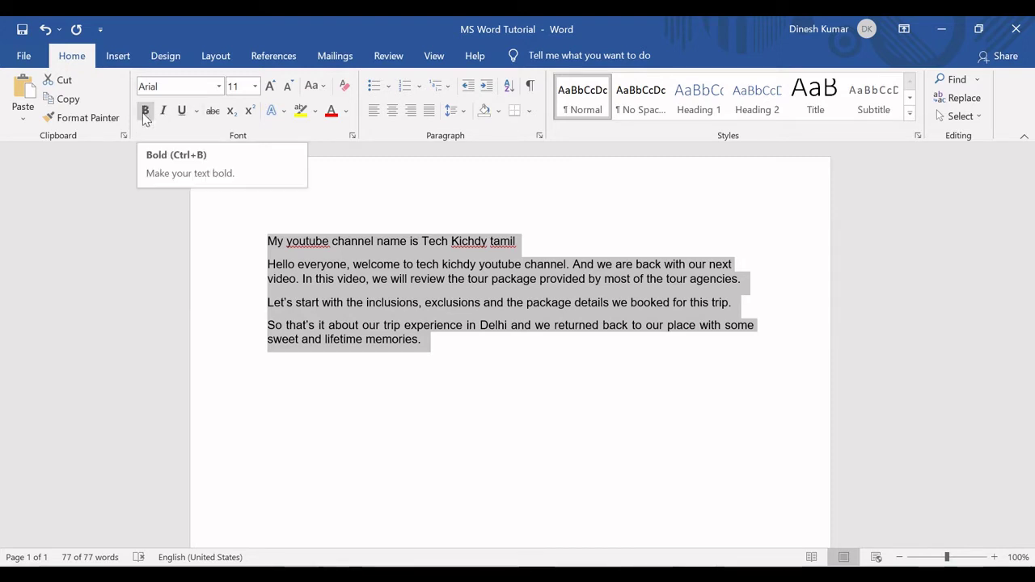
pyautogui.click(146, 111)
pyautogui.click(348, 300)
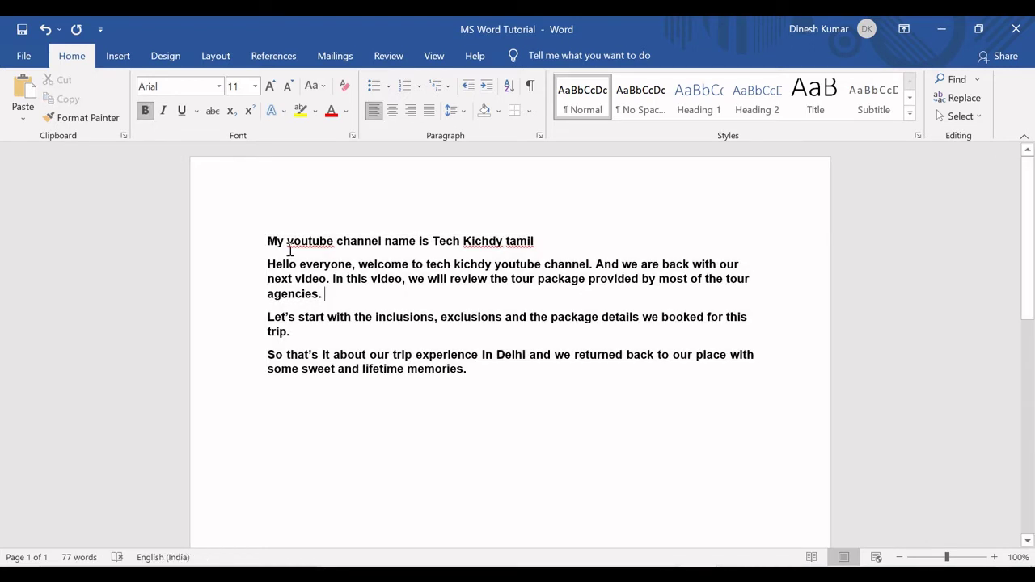
# Remove the bold formatting from all the text
pyautogui.click(267, 242)
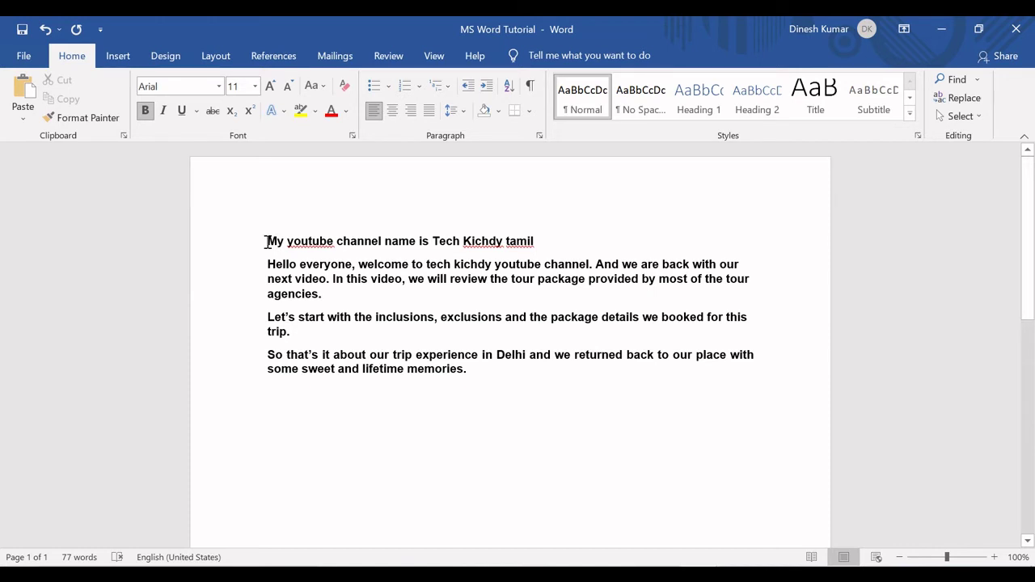
pyautogui.moveTo(267, 241); pyautogui.dragTo(461, 379)
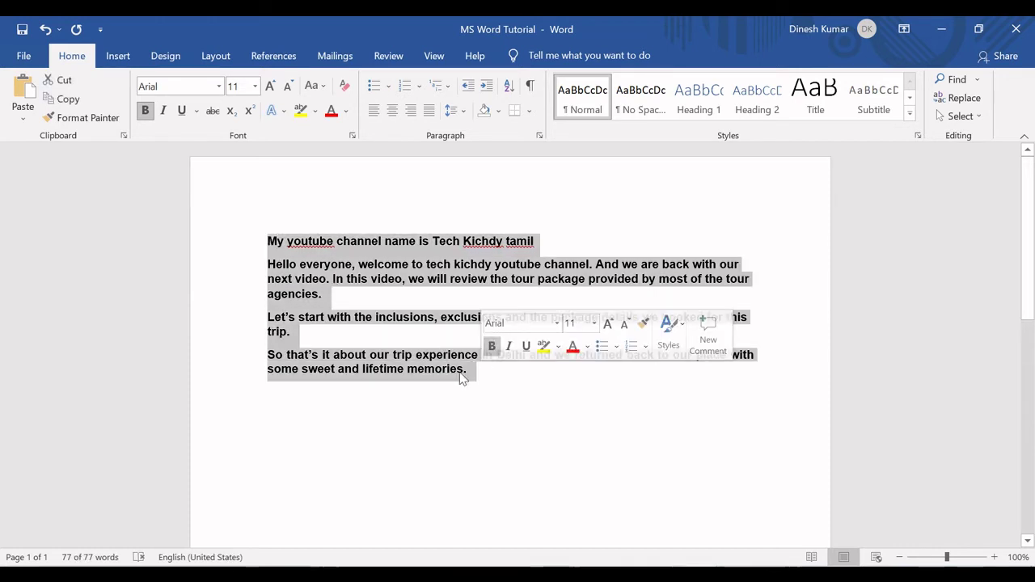
pyautogui.click(462, 376)
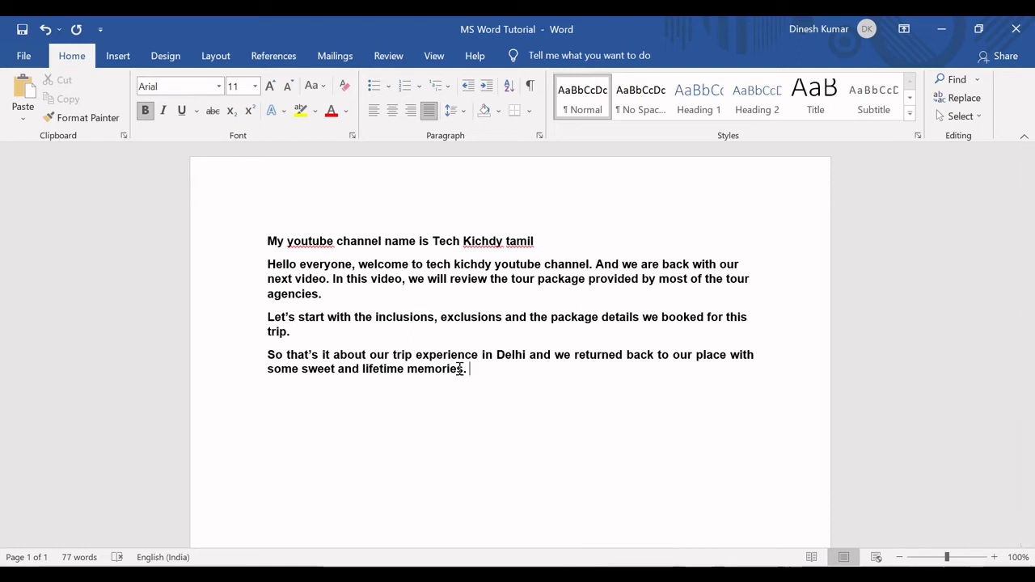
pyautogui.moveTo(474, 372); pyautogui.dragTo(251, 234)
pyautogui.click(145, 110)
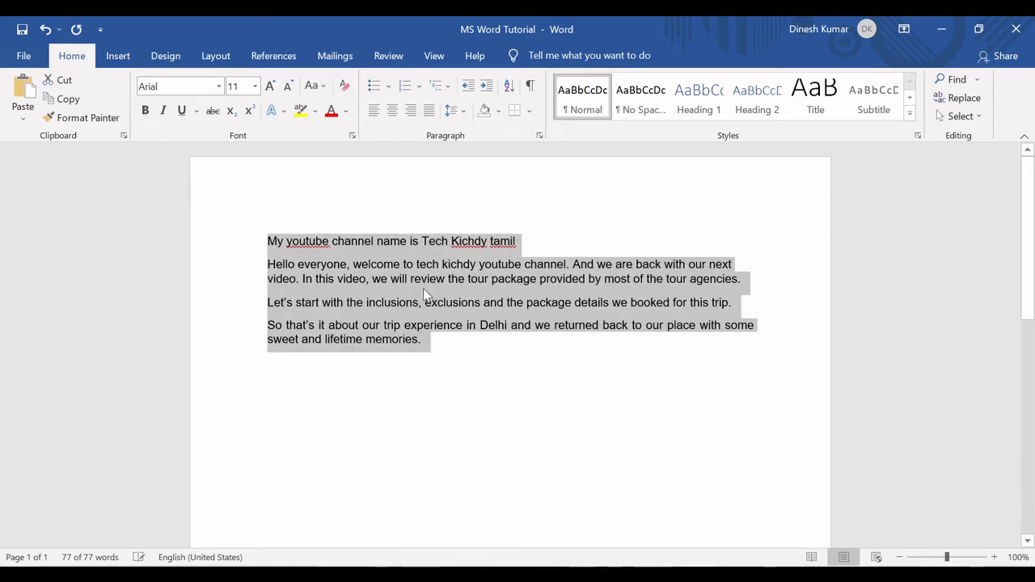
# Make only the words "tour package" in the second paragraph bold
pyautogui.click(466, 283)
pyautogui.moveTo(469, 281); pyautogui.dragTo(537, 281)
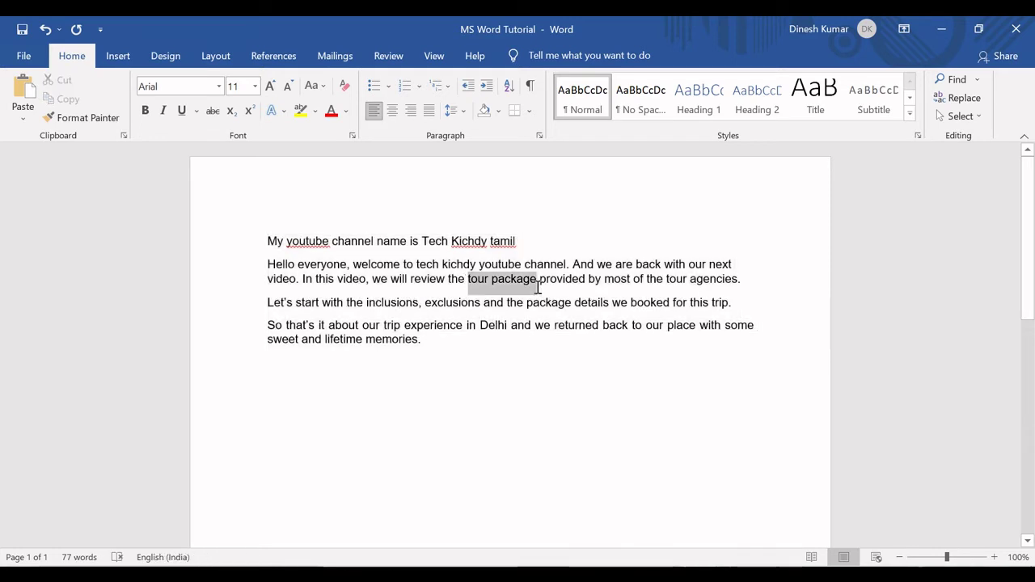
pyautogui.click(144, 110)
pyautogui.click(444, 351)
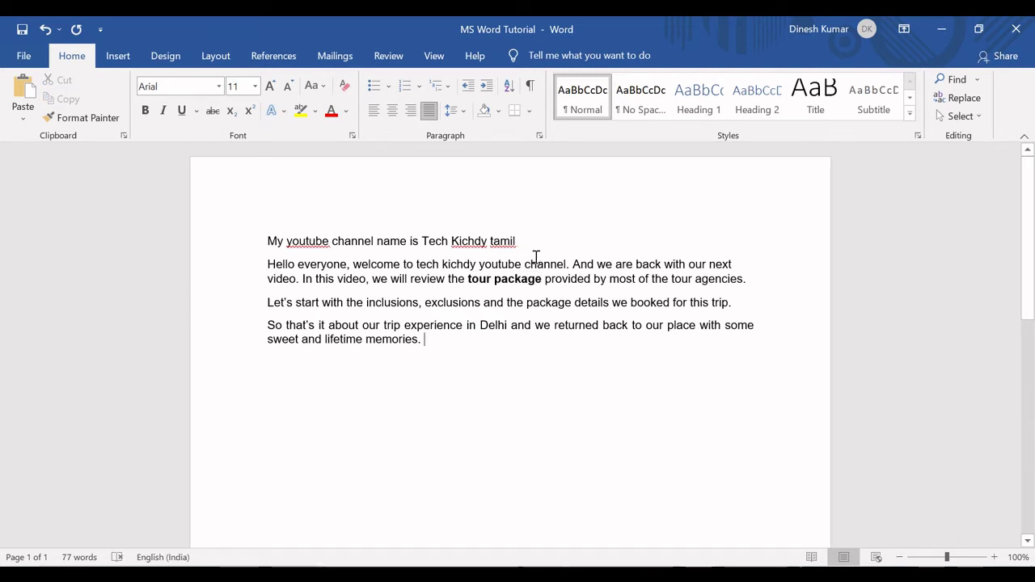
# Remove the bold formatting from the words "tour package" in the second paragraph
pyautogui.moveTo(466, 280); pyautogui.dragTo(534, 285)
pyautogui.click(427, 342)
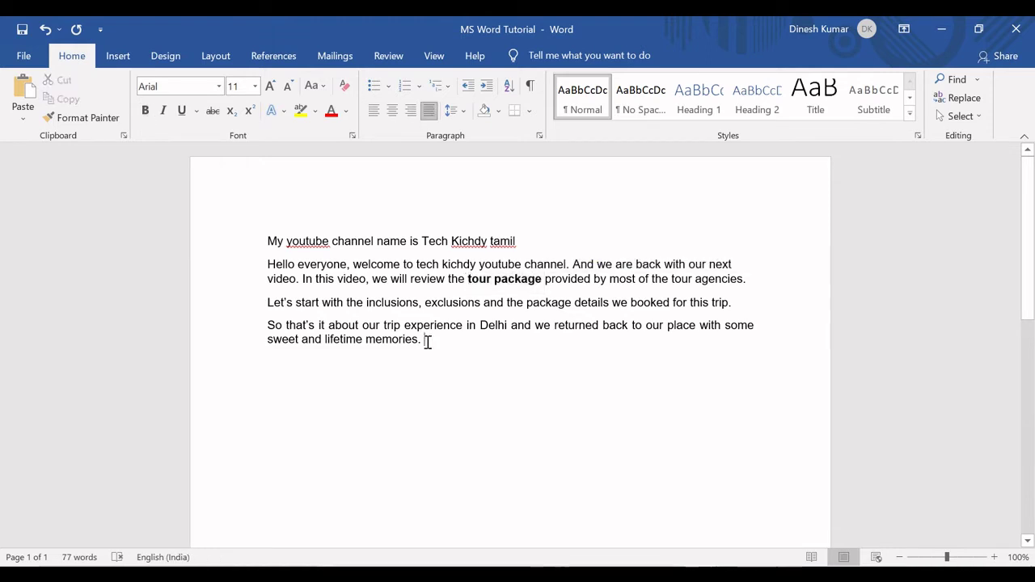
pyautogui.moveTo(542, 282); pyautogui.dragTo(467, 280)
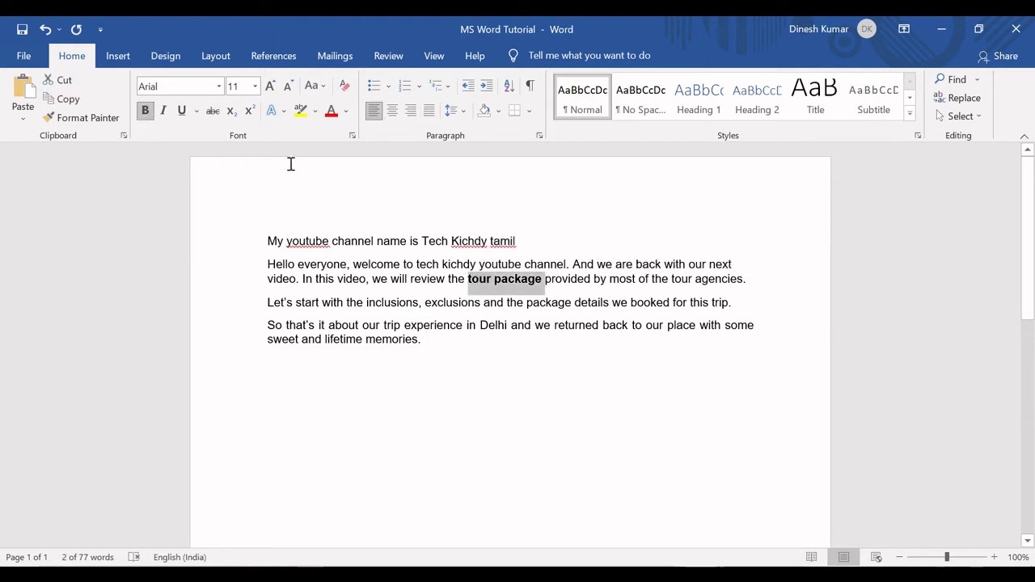
pyautogui.click(145, 112)
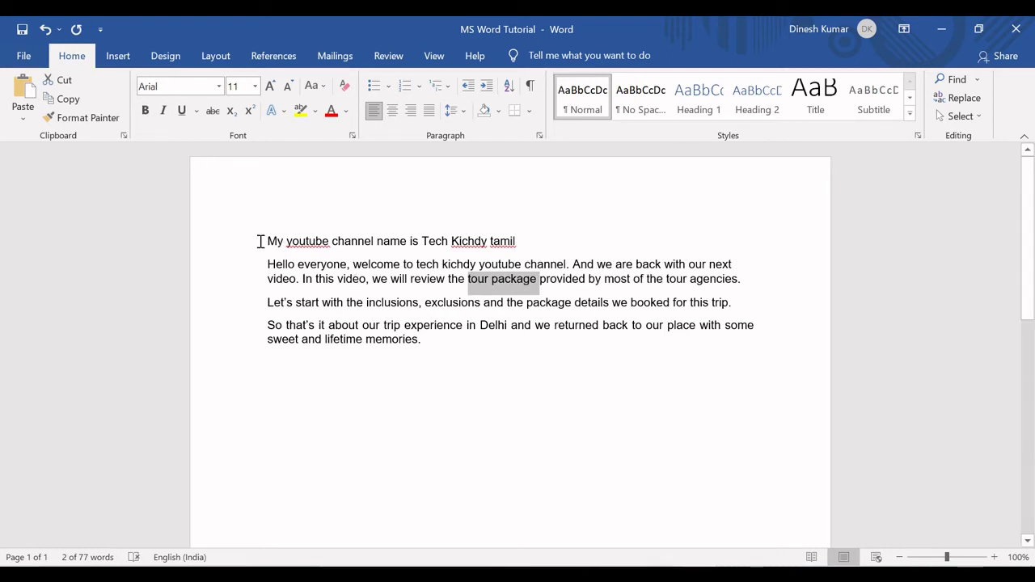
# Apply italic formatting to all the text in the document
pyautogui.moveTo(263, 240); pyautogui.dragTo(428, 358)
pyautogui.click(163, 111)
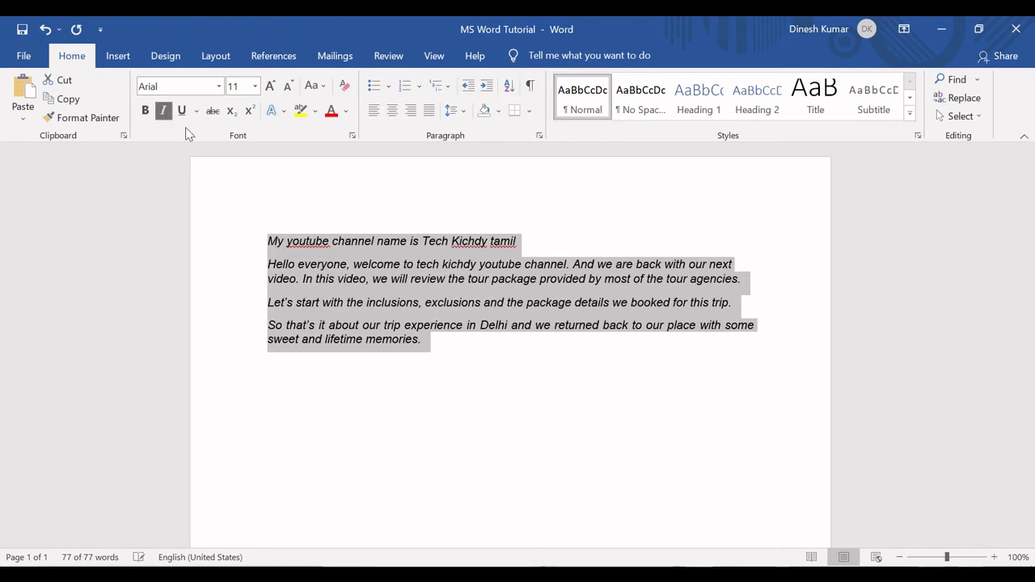
pyautogui.click(447, 343)
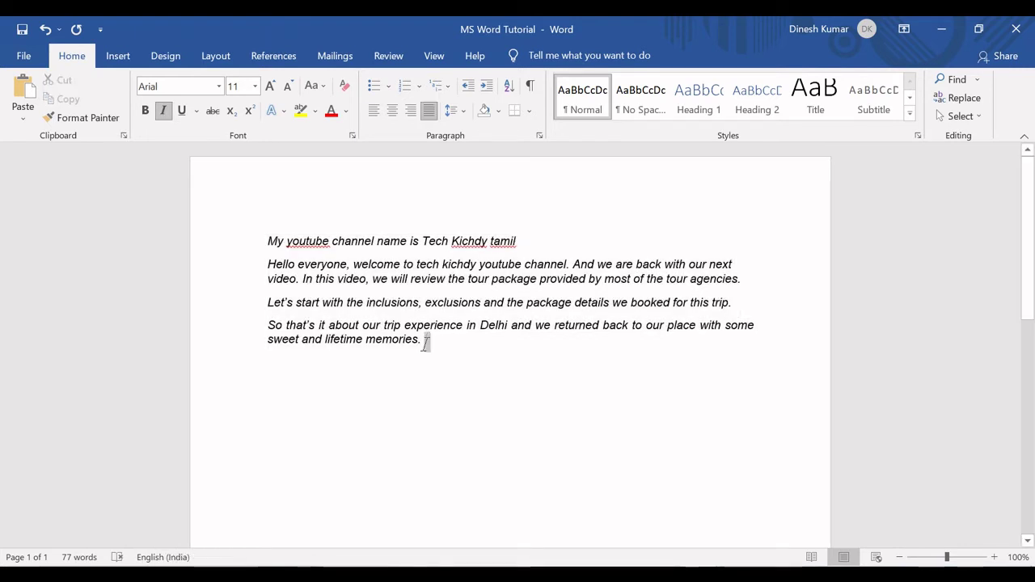
# Remove the italic formatting from all the text and clear the selection
pyautogui.tripleClick(424, 343)
pyautogui.click(424, 343)
pyautogui.moveTo(427, 342); pyautogui.dragTo(249, 225)
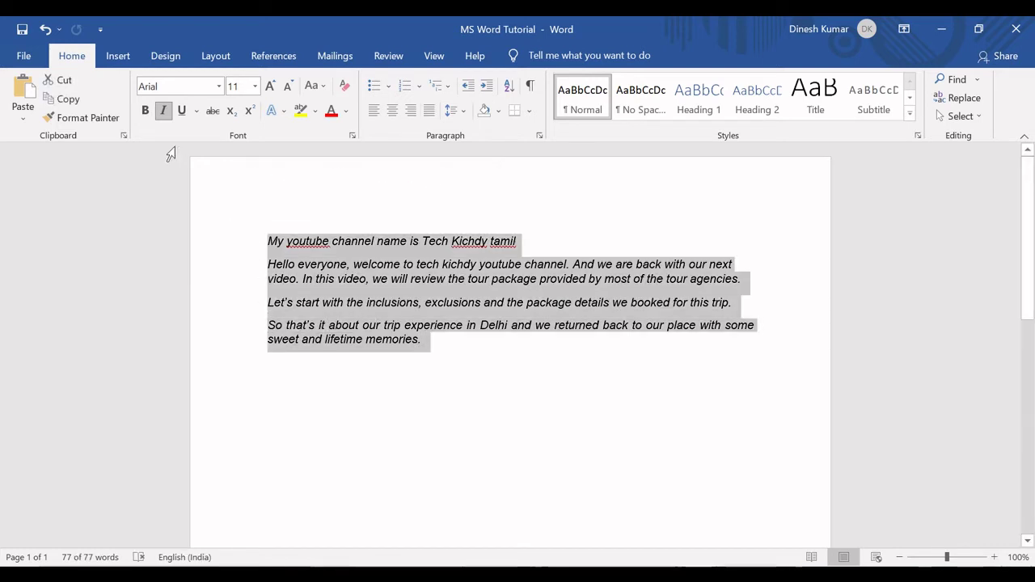
pyautogui.click(163, 110)
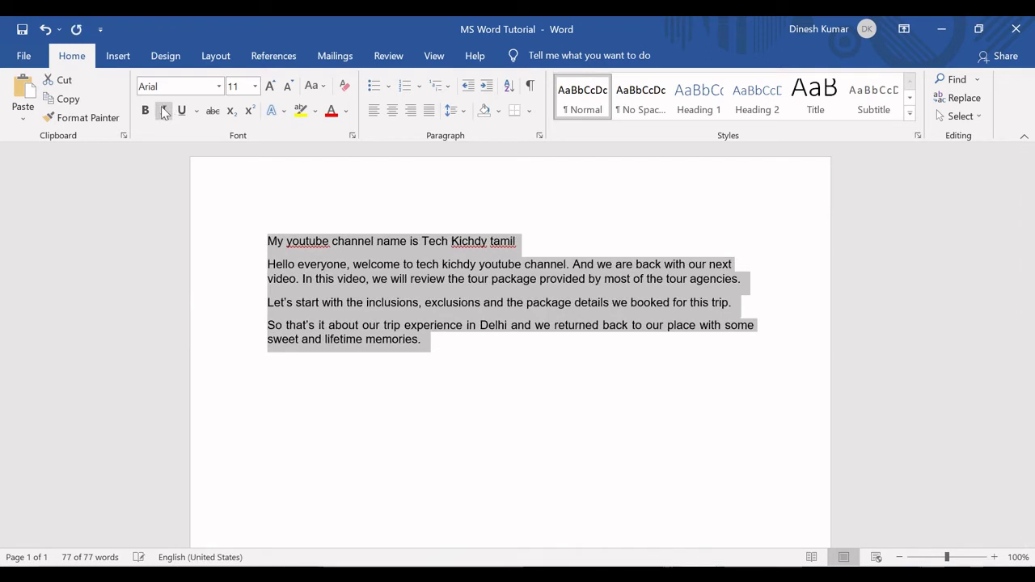
pyautogui.click(441, 342)
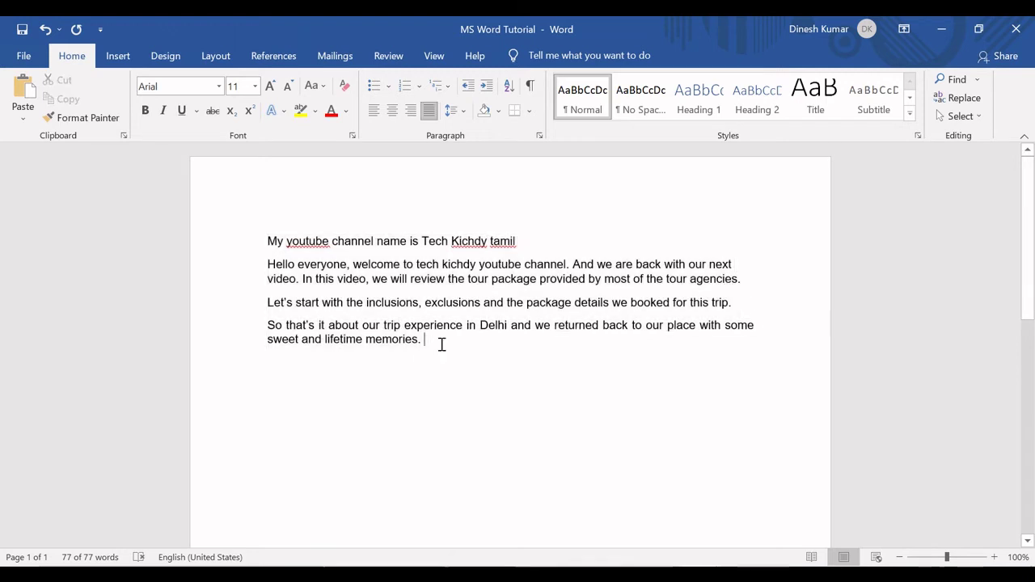
# Underline the first line, "My youtube channel name is Tech Kichdy tamil"
pyautogui.moveTo(531, 238); pyautogui.dragTo(234, 245)
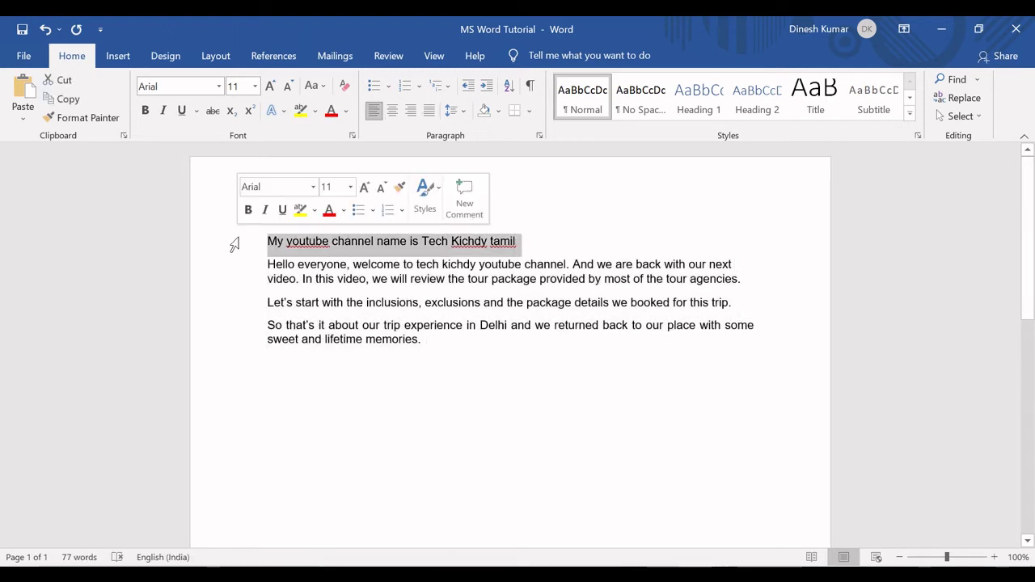
pyautogui.click(181, 113)
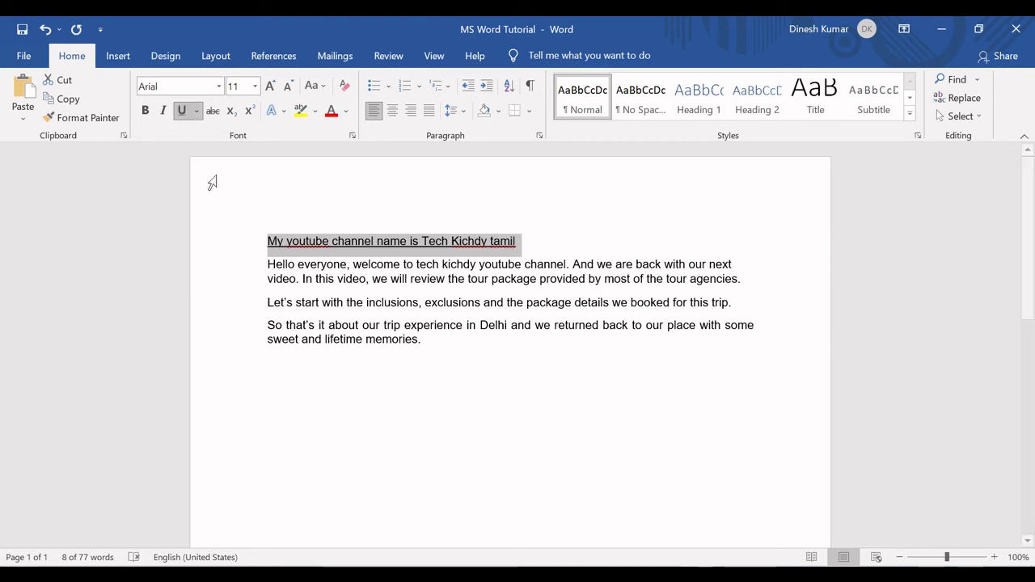
pyautogui.click(526, 249)
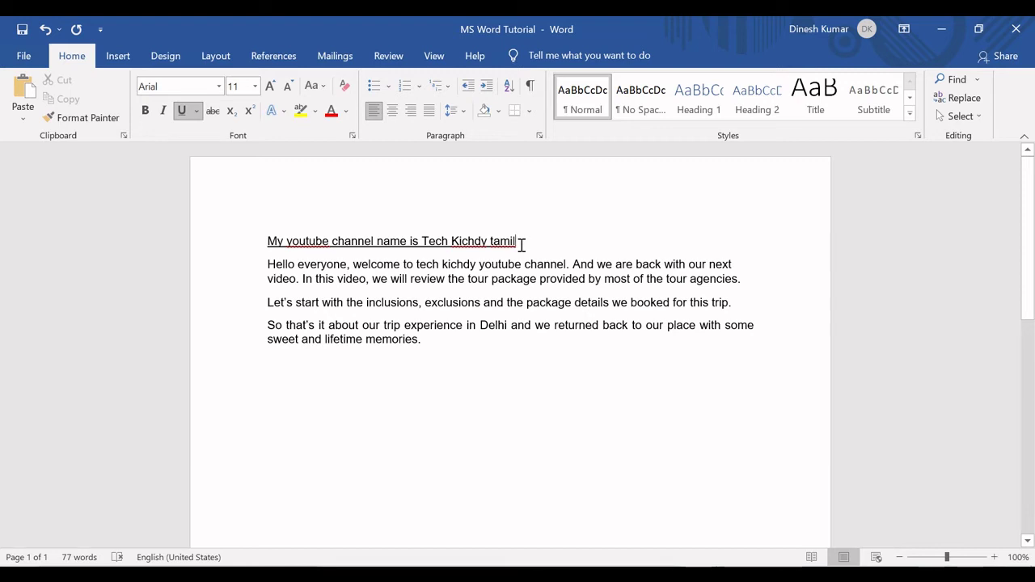
# Remove the underline from the first line of the document
pyautogui.moveTo(521, 244); pyautogui.dragTo(272, 238)
pyautogui.click(272, 240)
pyautogui.doubleClick(517, 242)
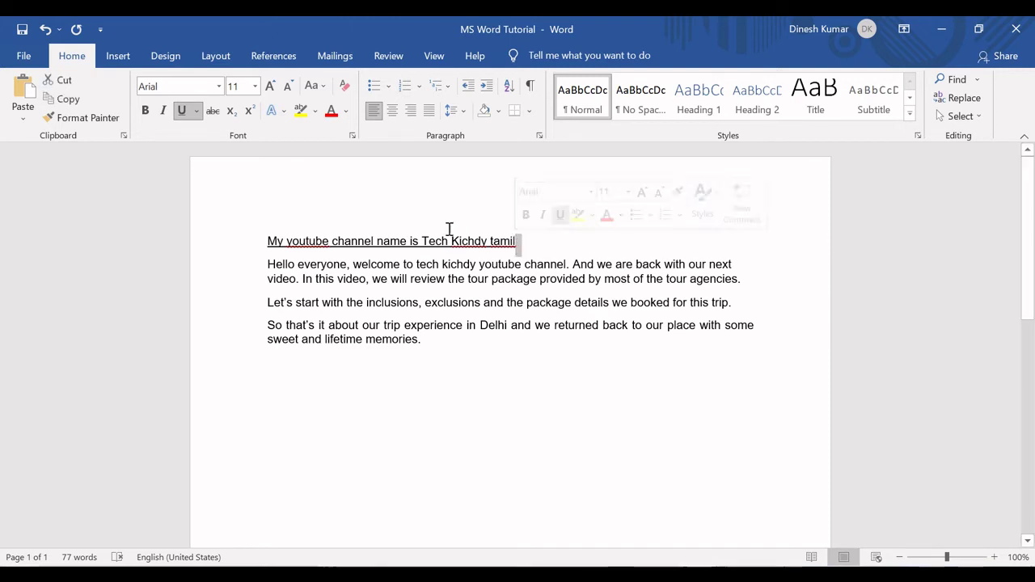
pyautogui.click(443, 240)
pyautogui.moveTo(527, 242); pyautogui.dragTo(271, 231)
pyautogui.click(181, 119)
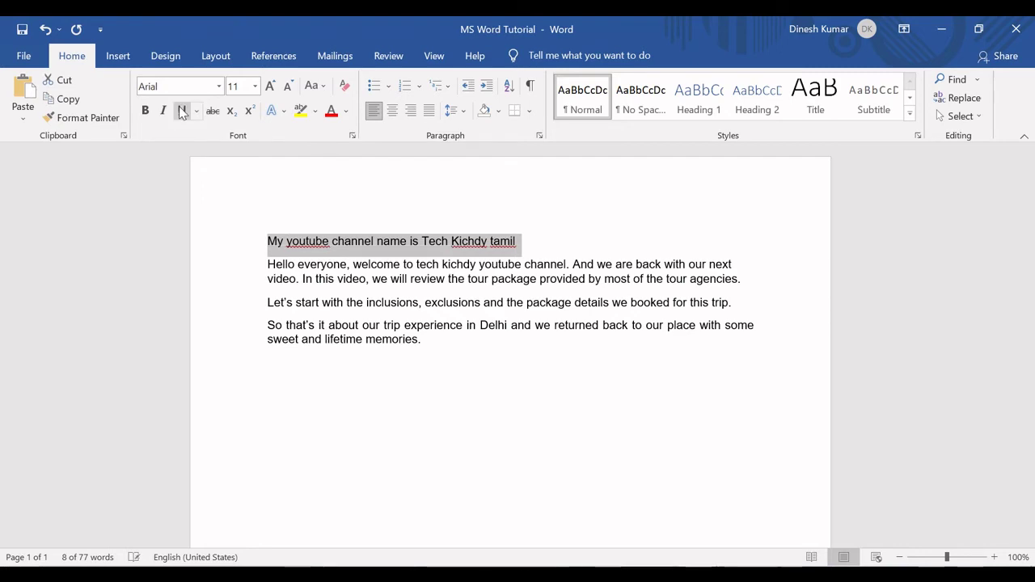
# Switch to the functions list in Excel, fill cell C3 with the same light green, and select cell C4
pyautogui.hotkey('alt', 'Tab')
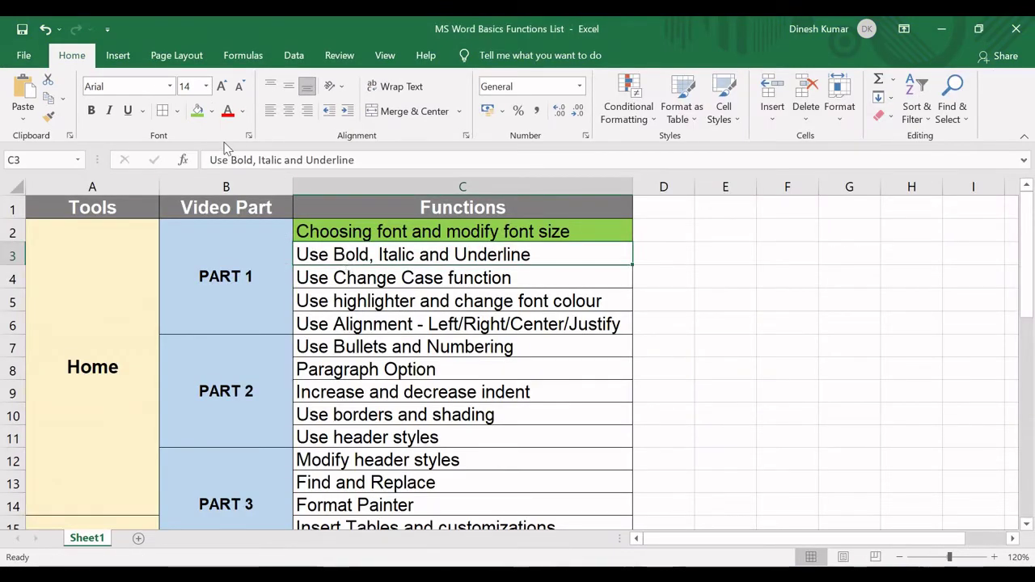
pyautogui.click(197, 111)
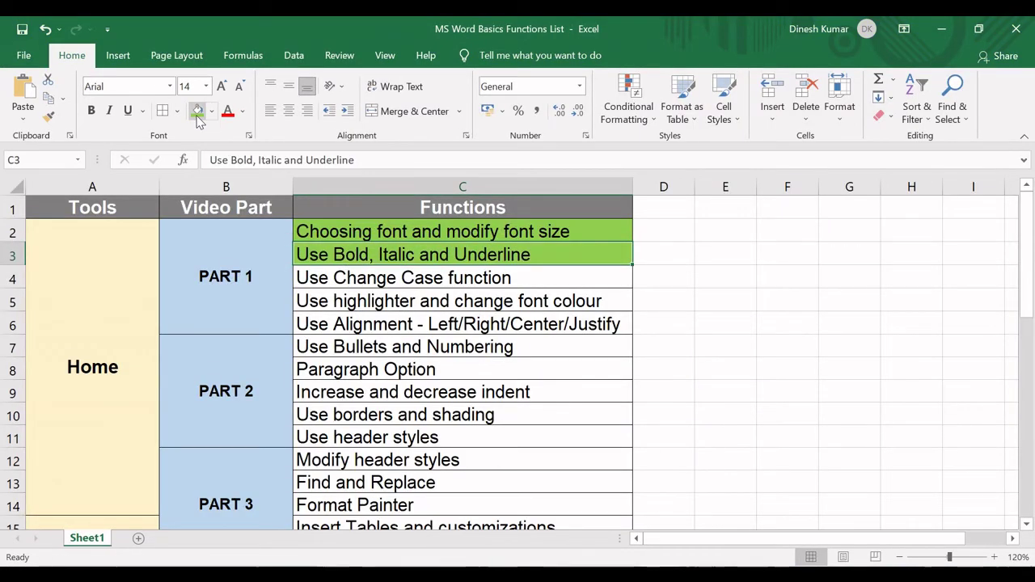
pyautogui.click(350, 283)
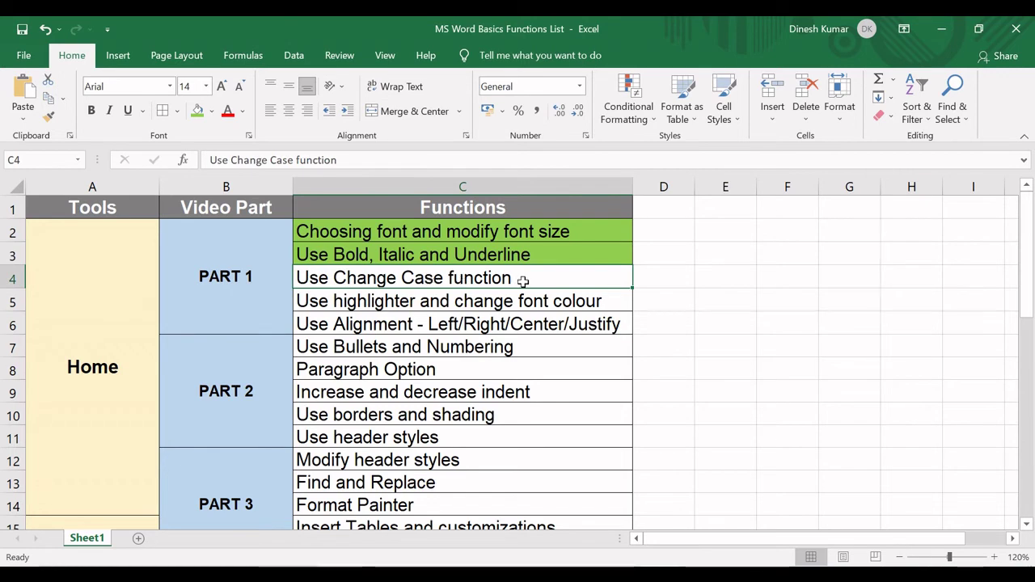
# Switch to the Word document, select its first line, and look through the available Change Case options
pyautogui.hotkey('alt', 'Tab')
pyautogui.click(268, 240)
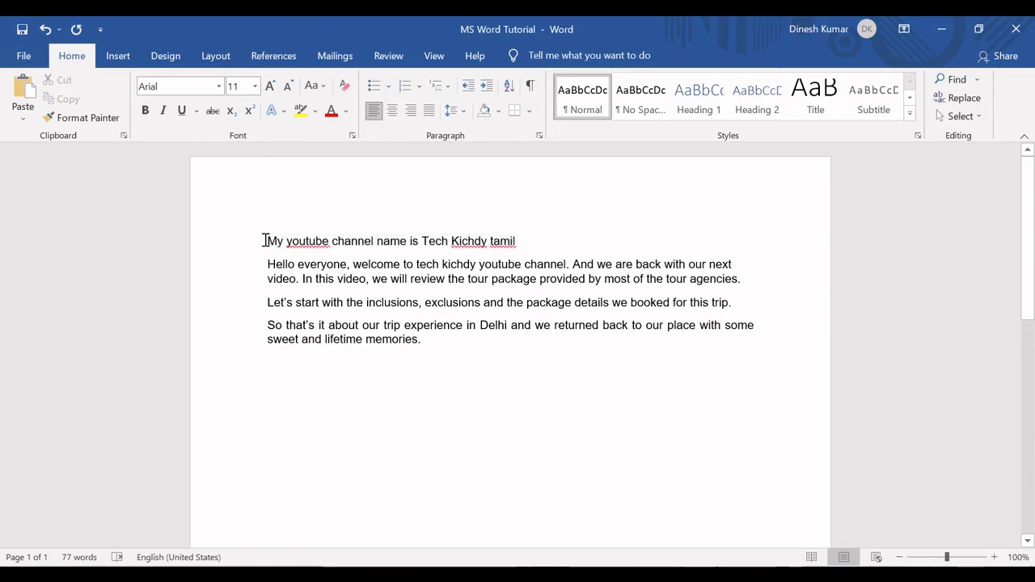
pyautogui.moveTo(265, 240); pyautogui.dragTo(423, 302)
pyautogui.click(326, 265)
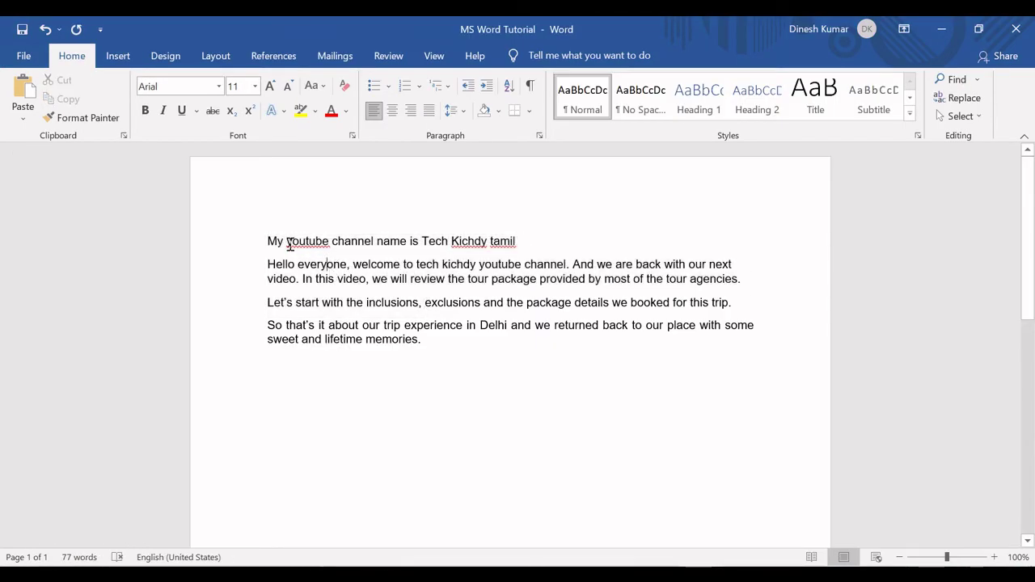
pyautogui.click(268, 243)
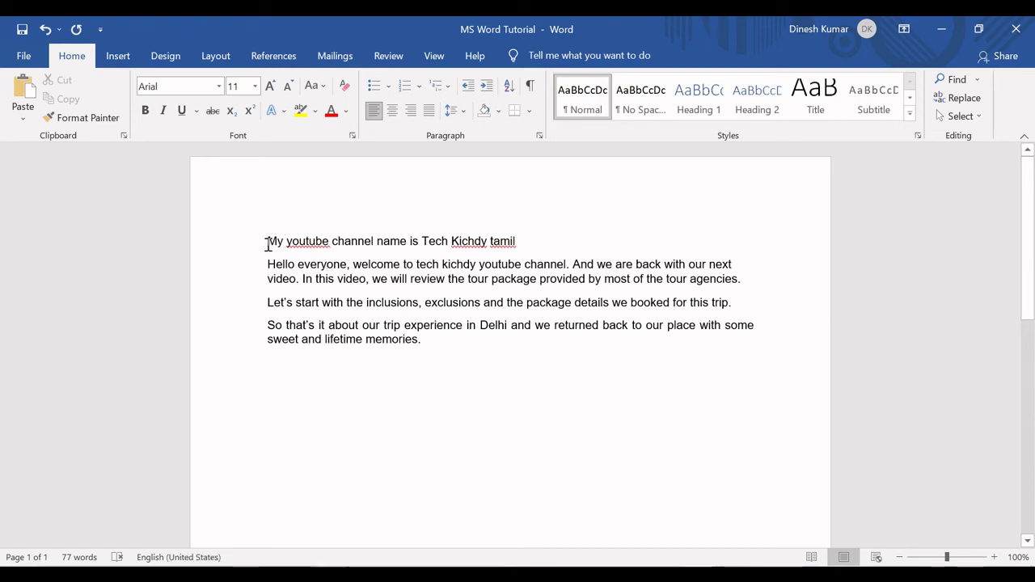
pyautogui.moveTo(268, 243); pyautogui.dragTo(520, 240)
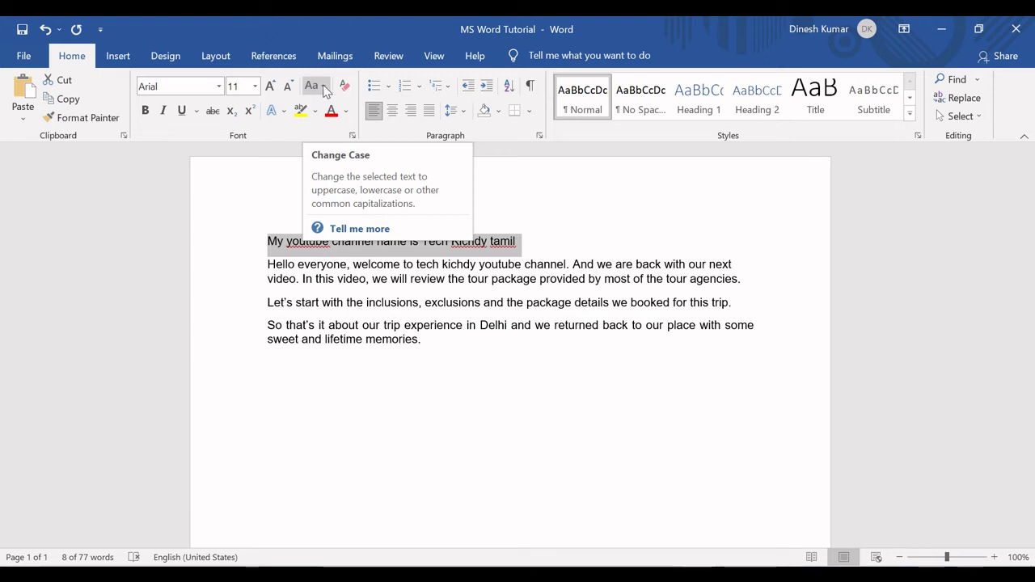
pyautogui.click(324, 87)
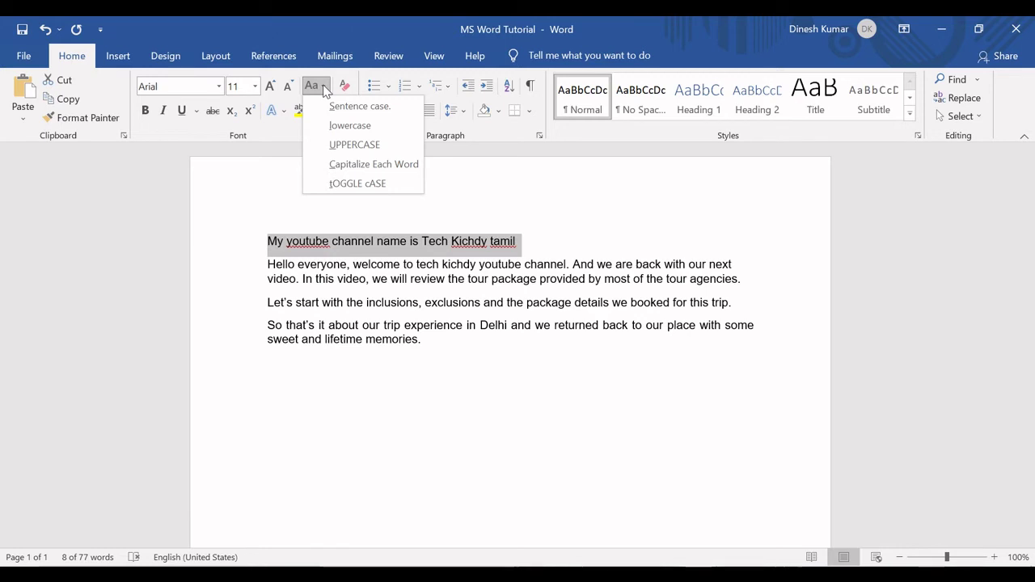
pyautogui.click(279, 241)
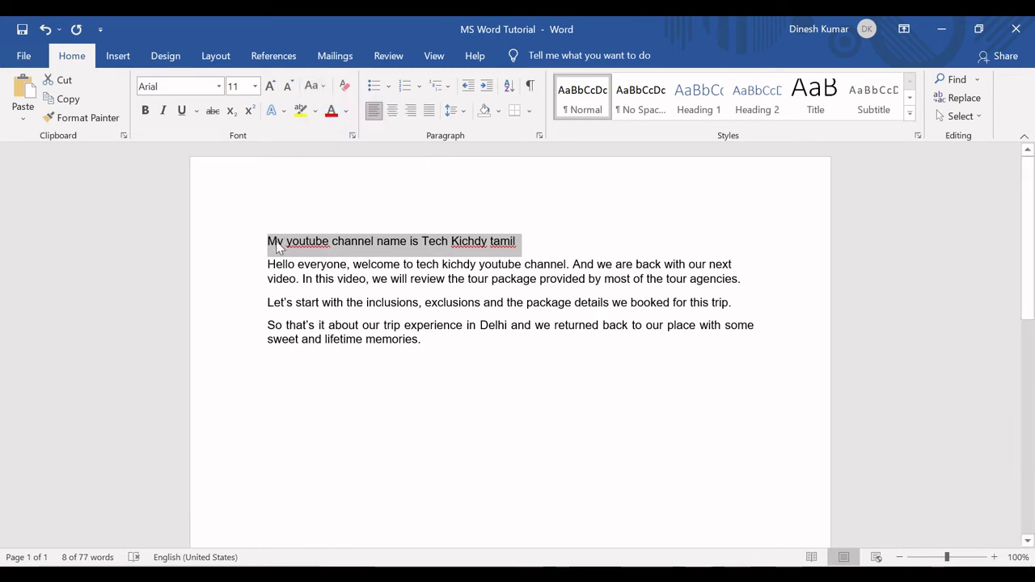
pyautogui.click(273, 244)
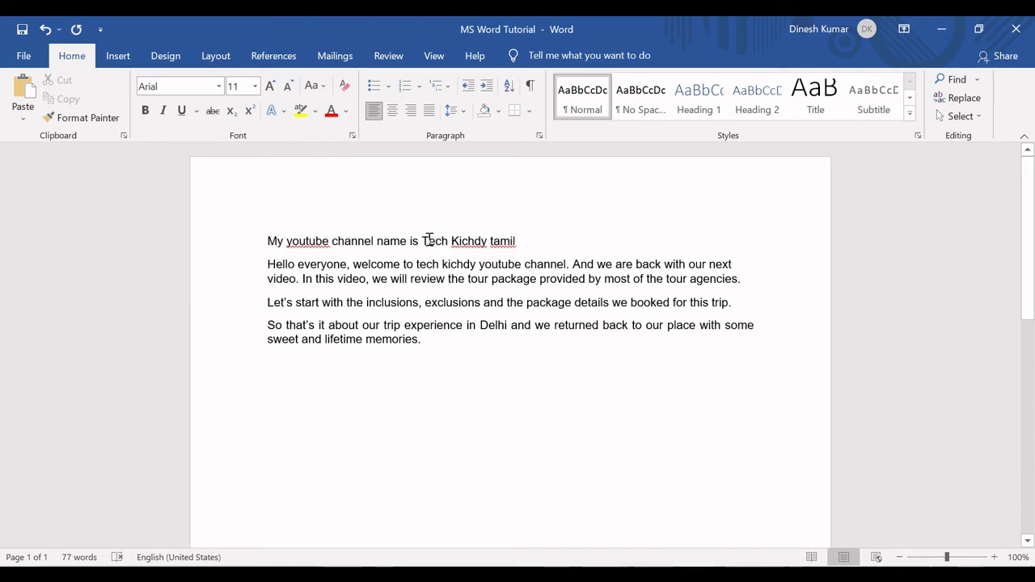
# Change the case of the document's first line to lowercase
pyautogui.click(458, 241)
pyautogui.moveTo(524, 242); pyautogui.dragTo(254, 242)
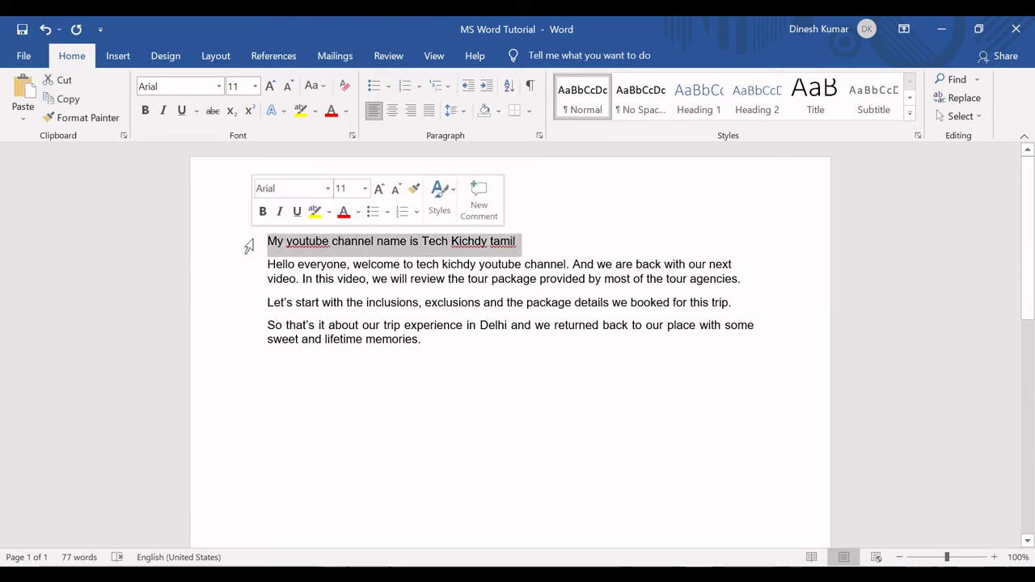
pyautogui.click(322, 87)
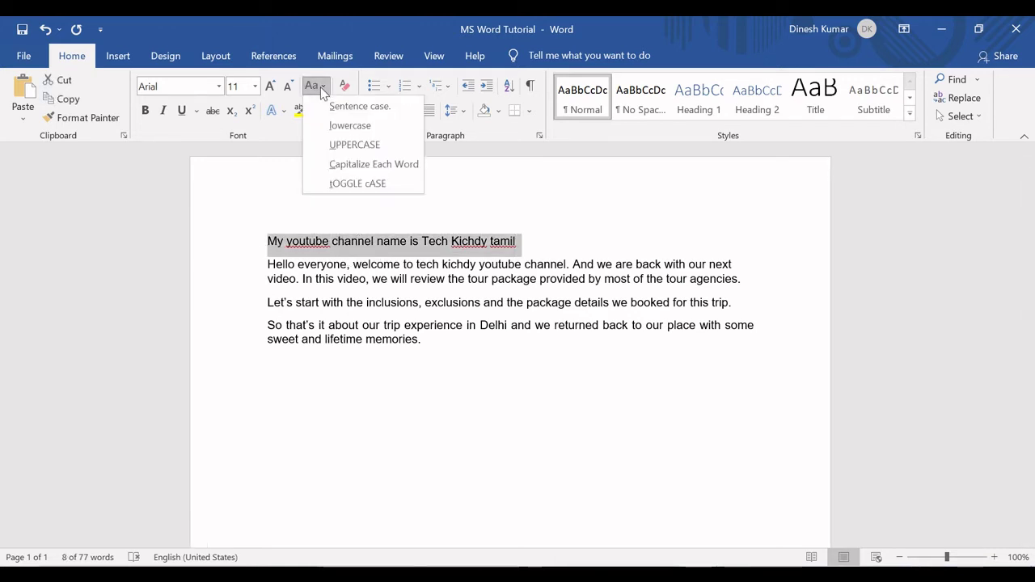
pyautogui.click(335, 126)
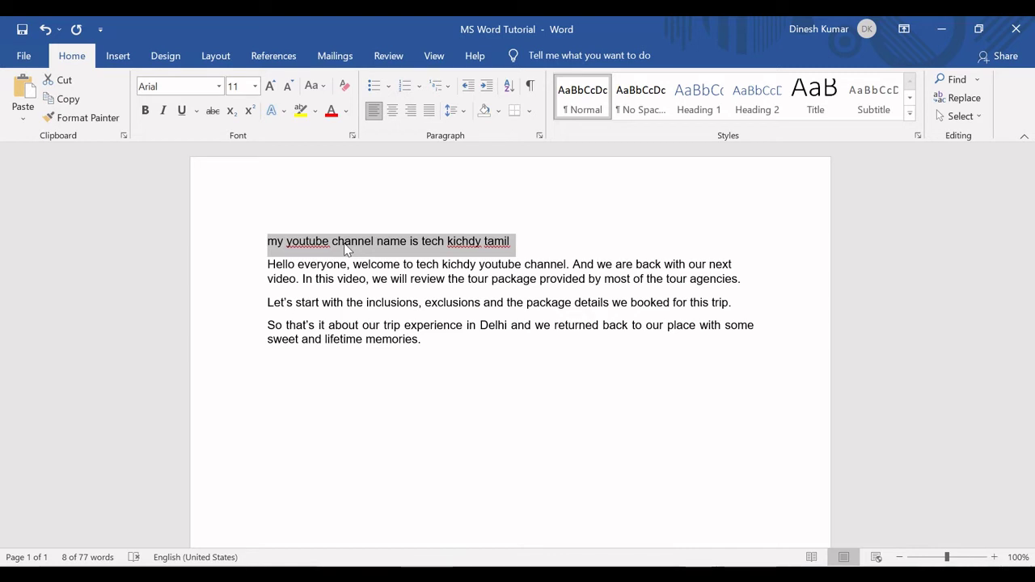
pyautogui.click(316, 91)
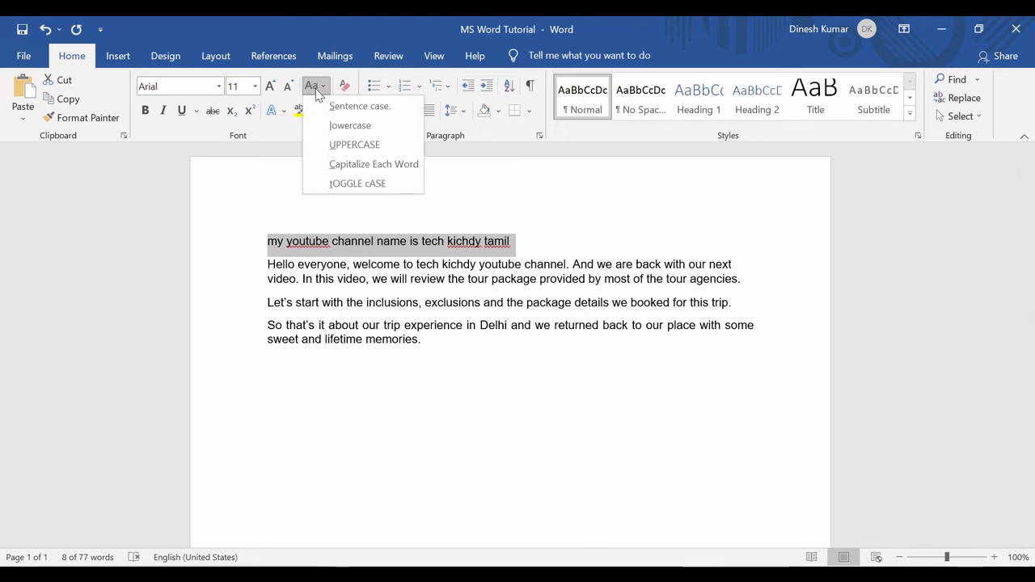
pyautogui.click(339, 127)
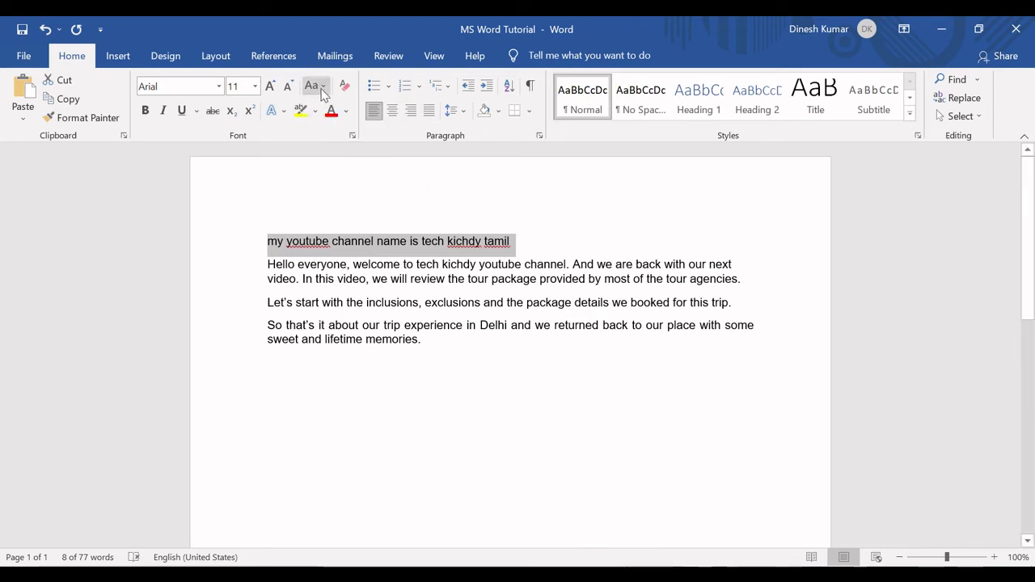
# Apply UPPERCASE to the first line, followed by Capitalize Each Word, and clear the selection
pyautogui.click(321, 91)
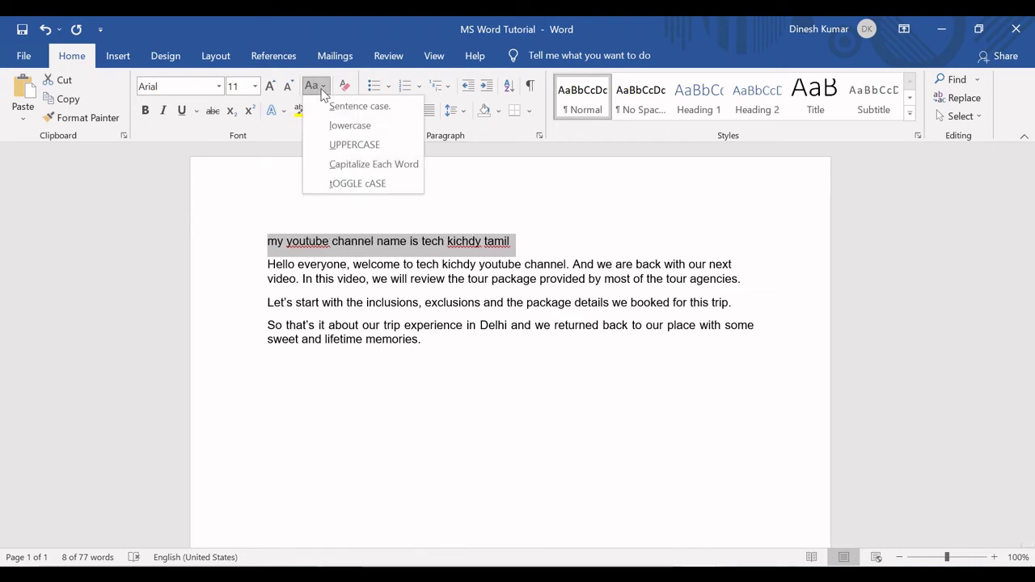
pyautogui.click(348, 146)
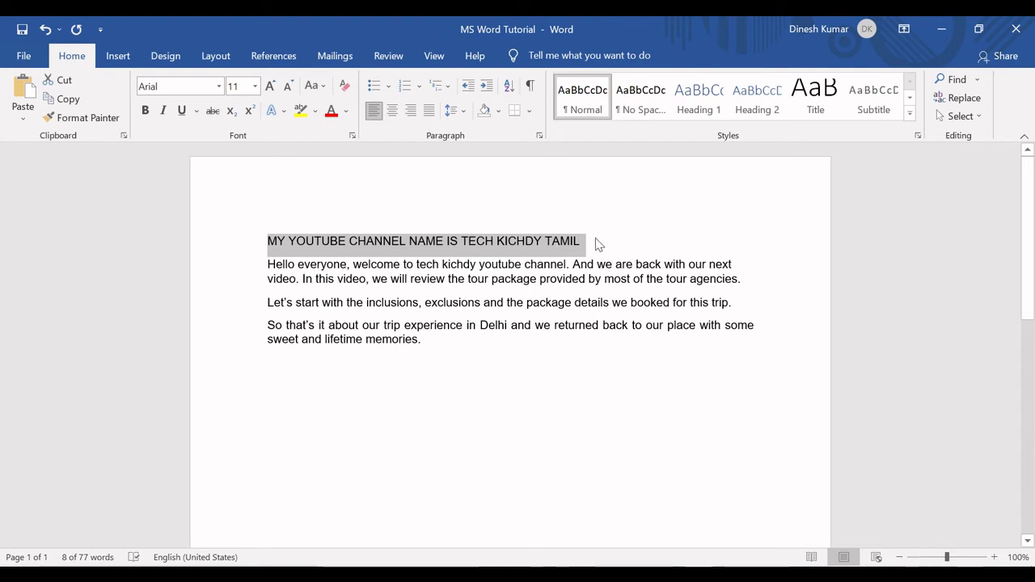
pyautogui.click(322, 91)
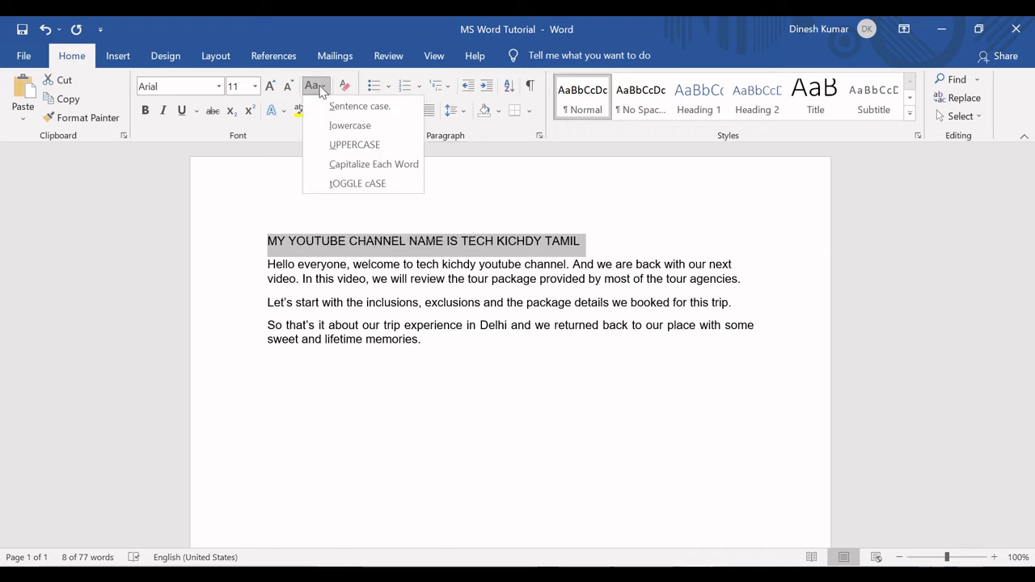
pyautogui.click(350, 166)
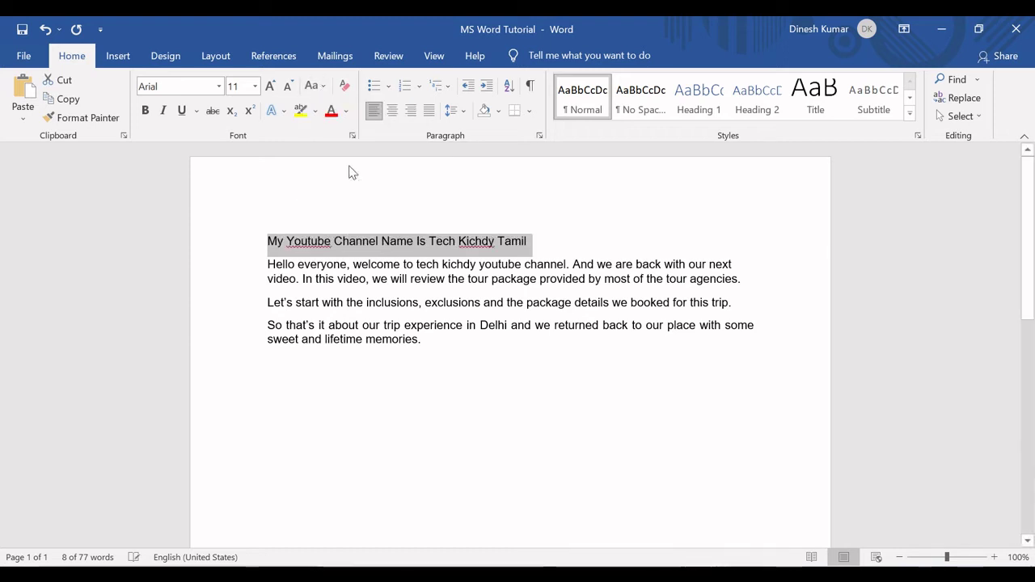
pyautogui.click(426, 241)
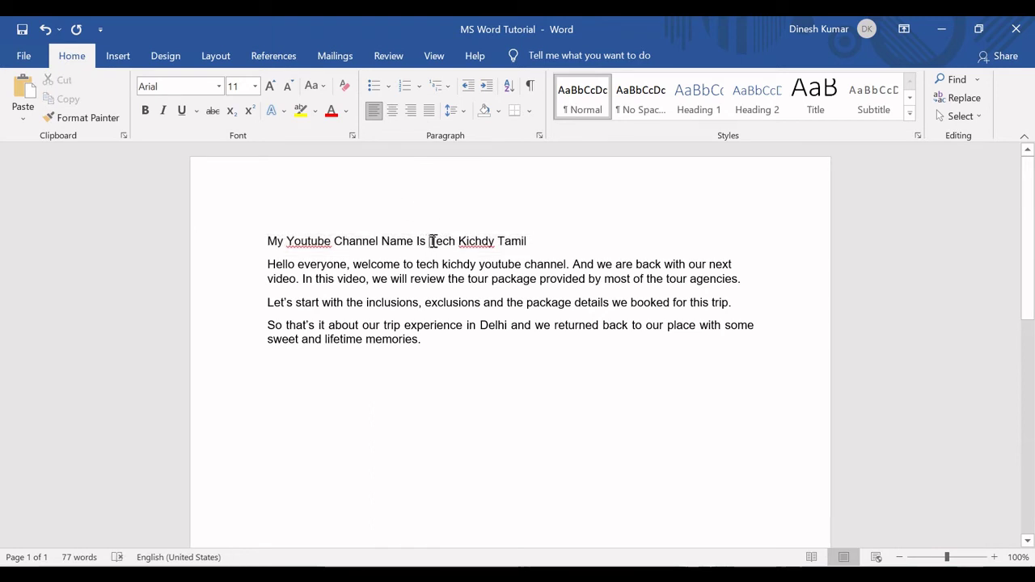
# Apply tOGGLE cASE to the document's first line and clear the selection
pyautogui.moveTo(533, 242); pyautogui.dragTo(269, 233)
pyautogui.click(314, 87)
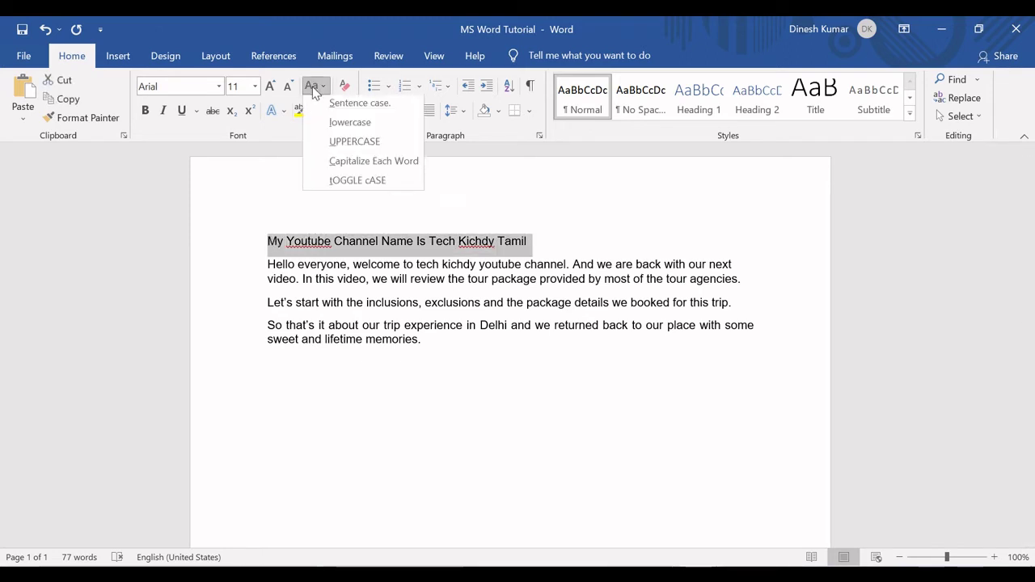
pyautogui.click(340, 181)
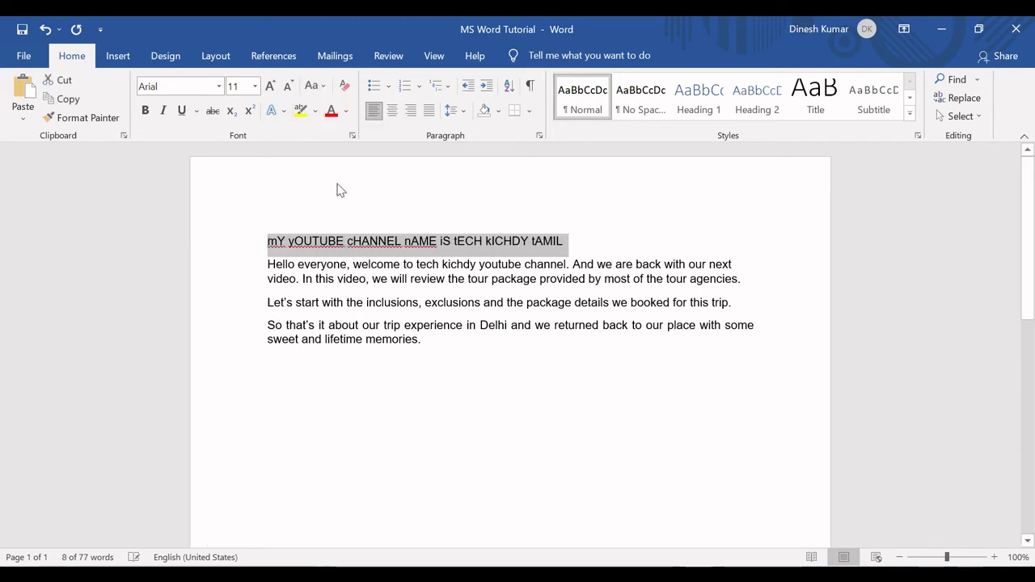
pyautogui.click(277, 240)
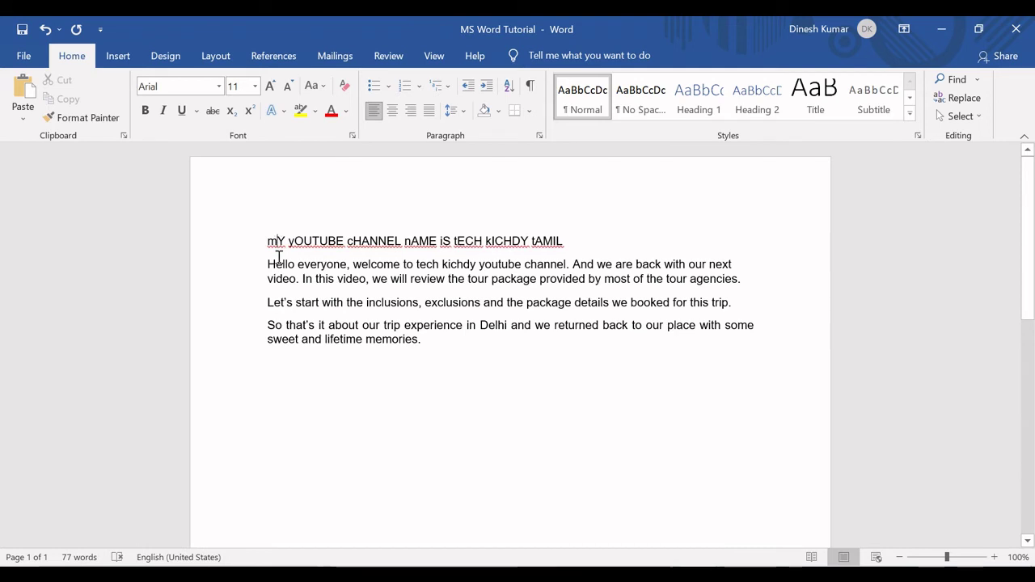
# Change the document's first line to Sentence case and clear the selection
pyautogui.click(567, 244)
pyautogui.moveTo(567, 242); pyautogui.dragTo(247, 252)
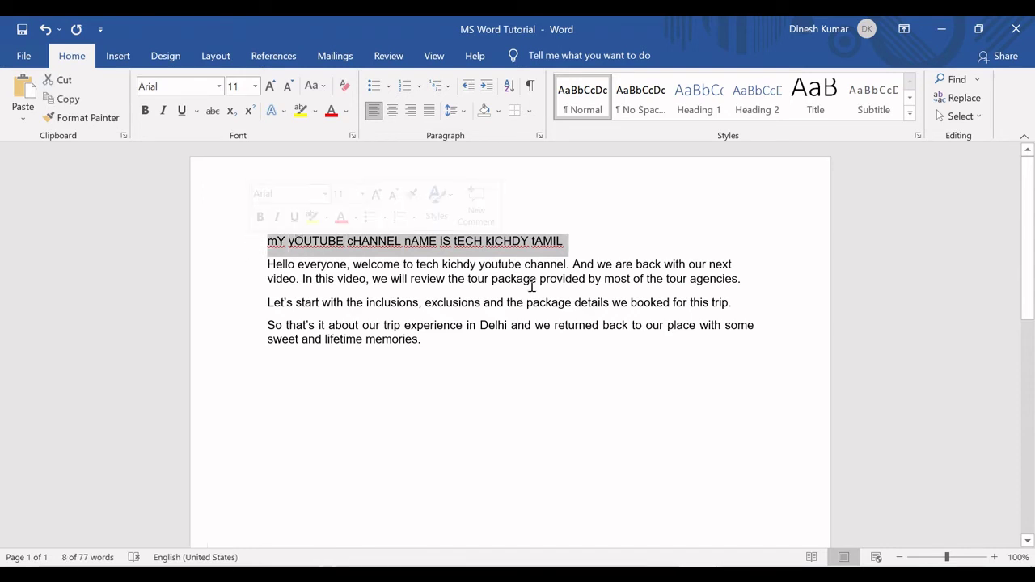
pyautogui.click(564, 240)
pyautogui.moveTo(564, 240); pyautogui.dragTo(248, 235)
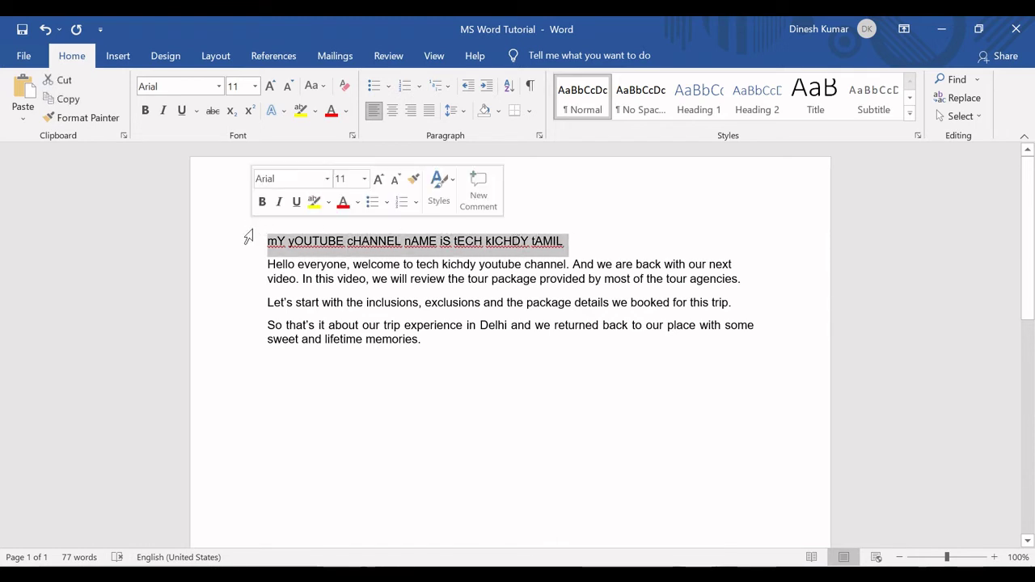
pyautogui.click(315, 86)
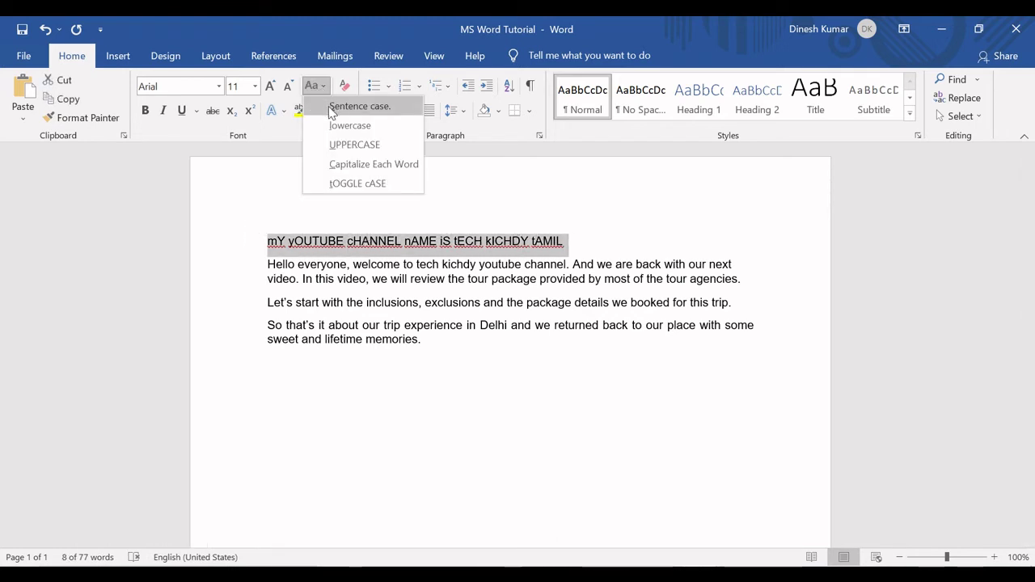
pyautogui.click(331, 107)
pyautogui.click(287, 243)
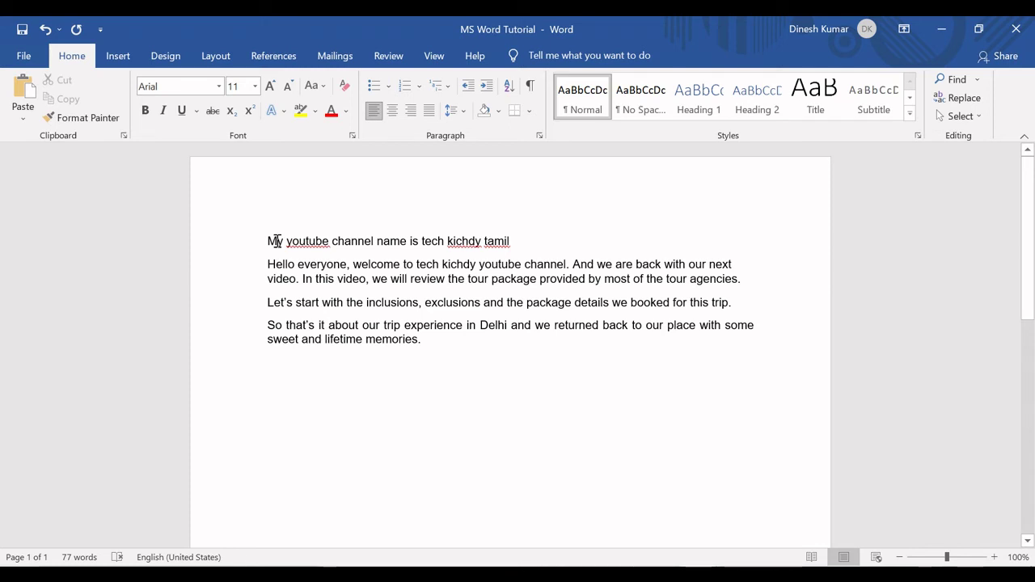
# Add a full stop at the end of the first line, after "tamil"
pyautogui.doubleClick(277, 241)
pyautogui.click(511, 242)
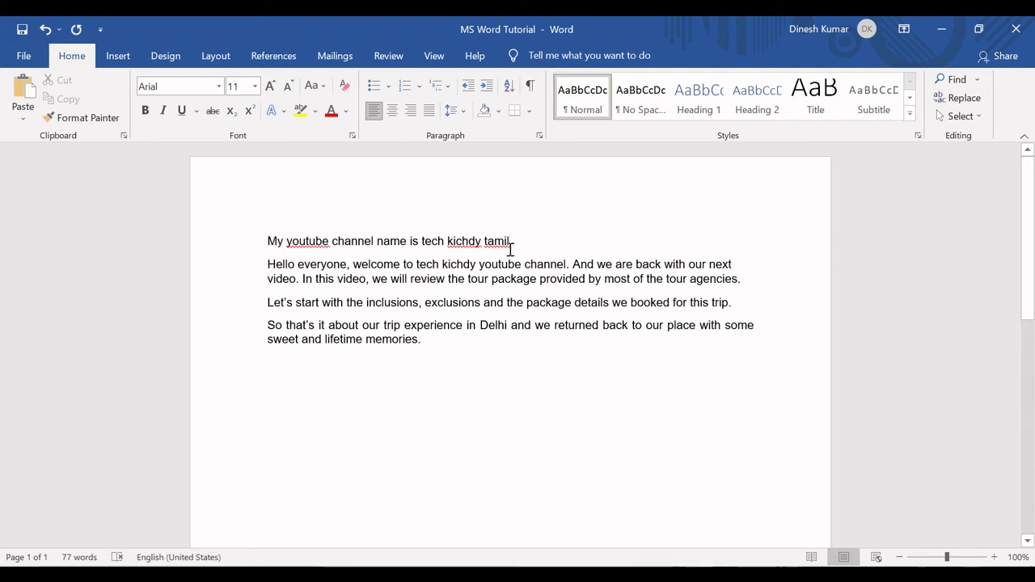
pyautogui.moveTo(511, 242); pyautogui.dragTo(270, 235)
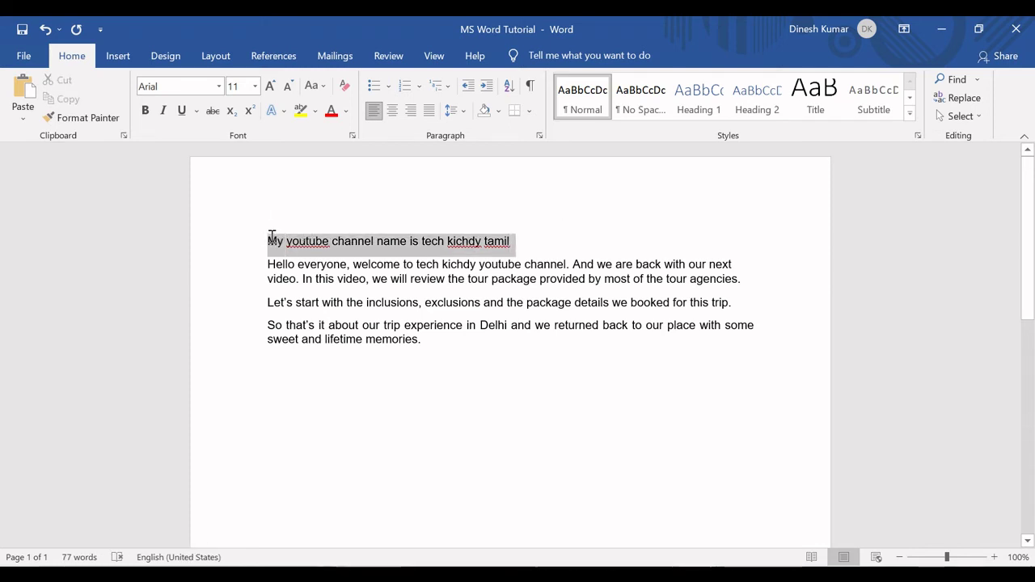
pyautogui.click(514, 241)
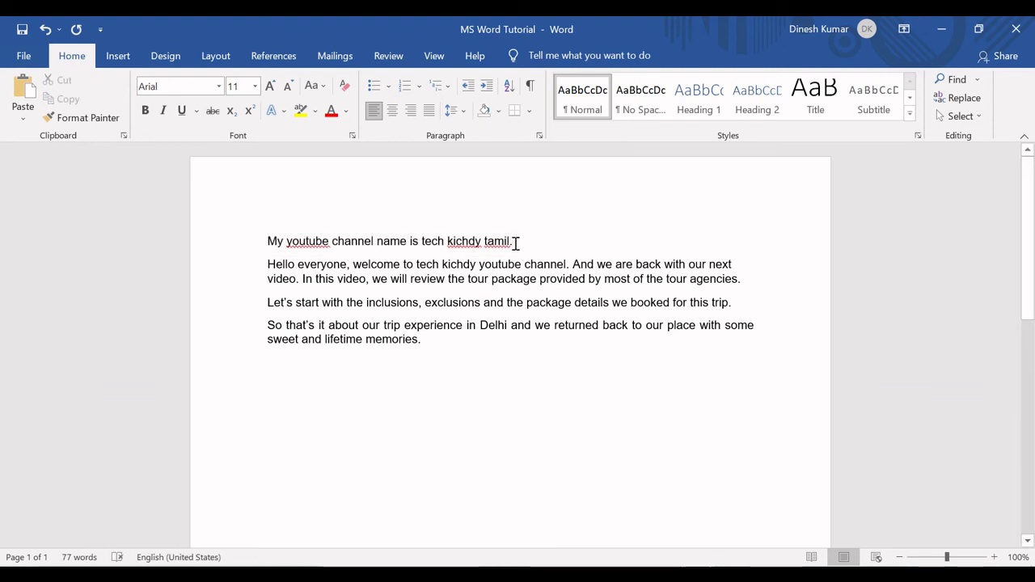
# Switch to the functions list in Excel, fill cell C4 with the same light green, and select cell C5
pyautogui.hotkey('alt', 'Tab')
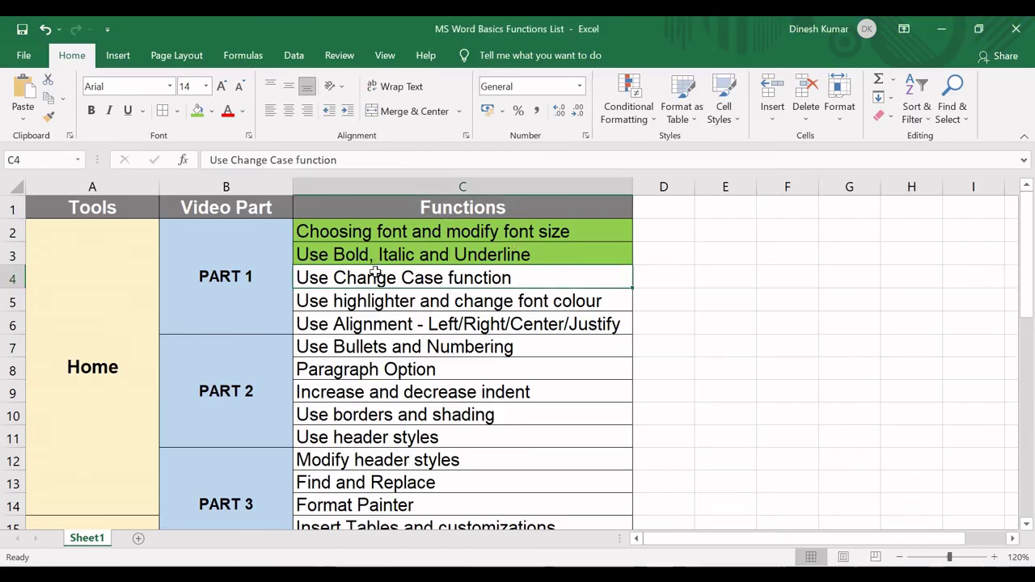
pyautogui.click(196, 109)
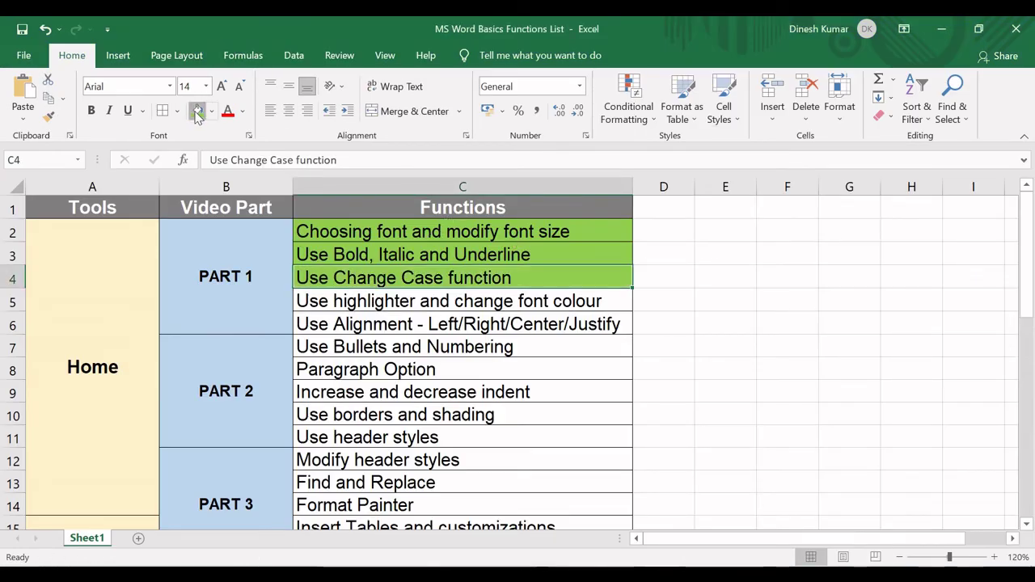
pyautogui.click(349, 301)
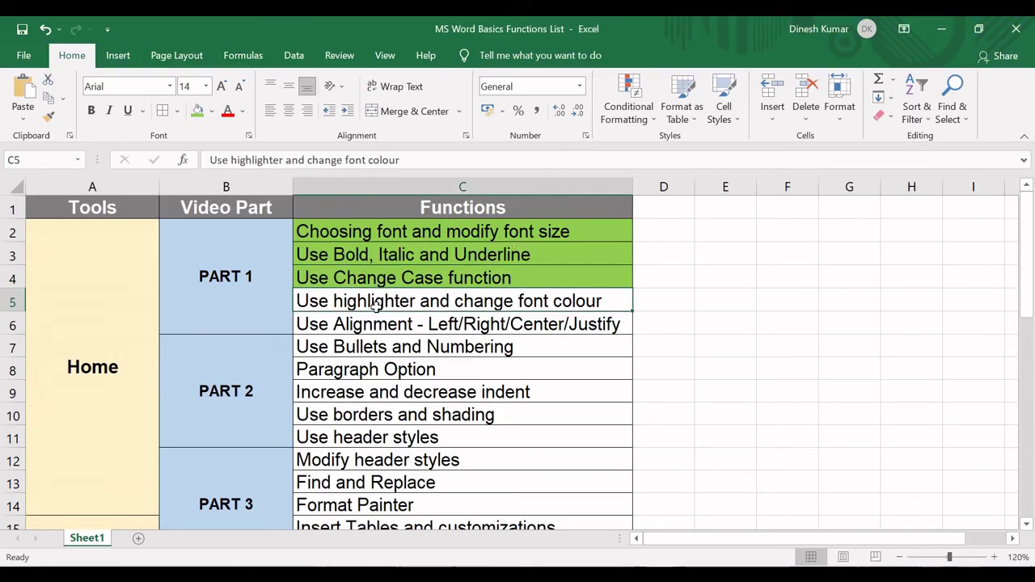
# Switch to the Word document and highlight "inclusions, exclusions" in the third paragraph in yellow
pyautogui.hotkey('alt', 'Tab')
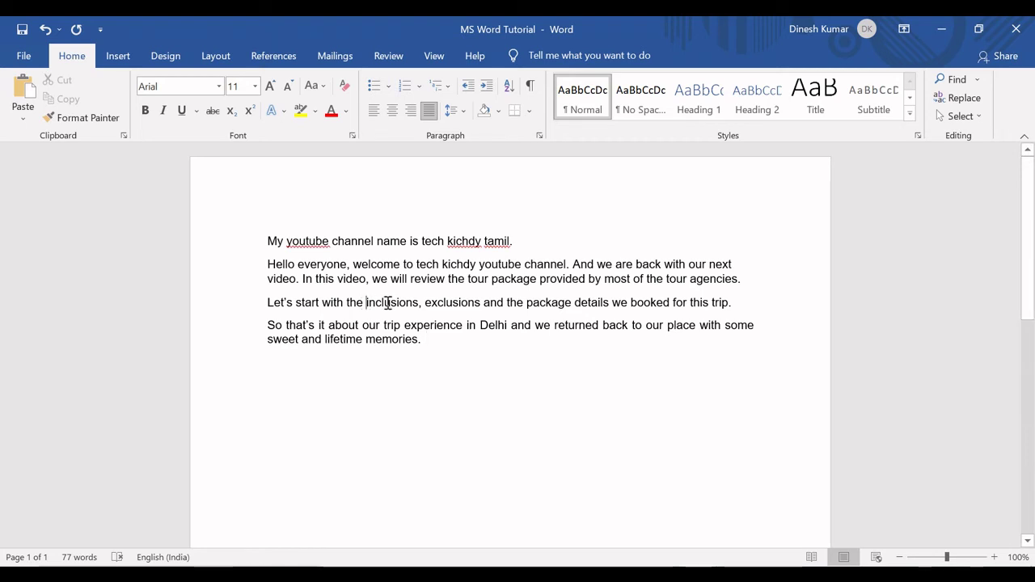
pyautogui.moveTo(388, 303); pyautogui.dragTo(479, 303)
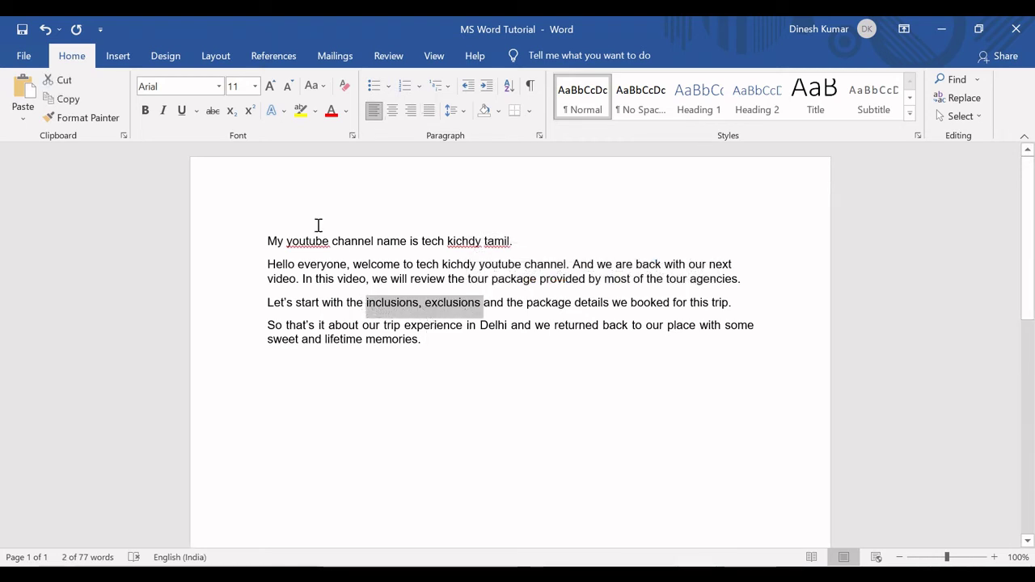
pyautogui.click(316, 115)
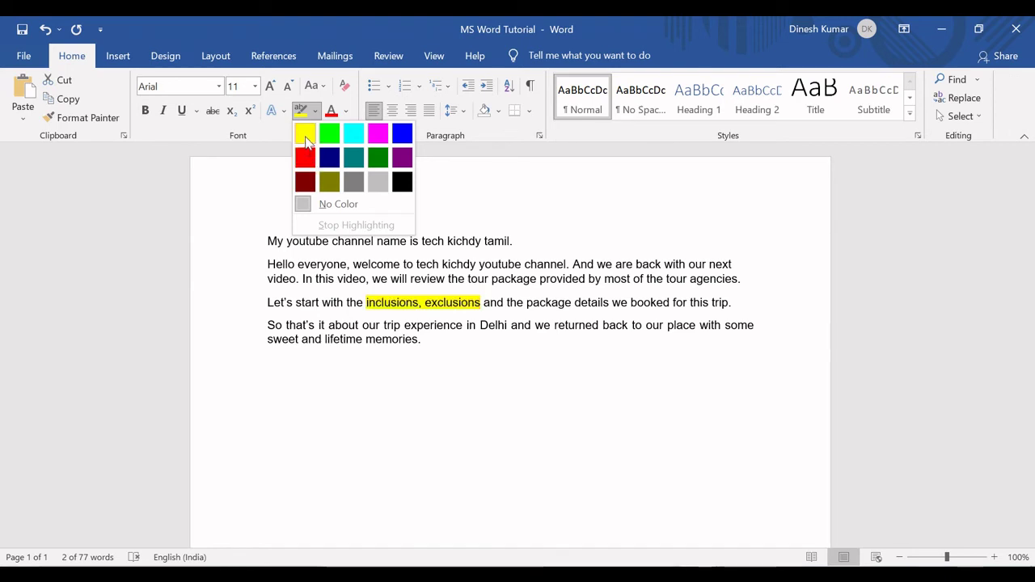
pyautogui.click(305, 139)
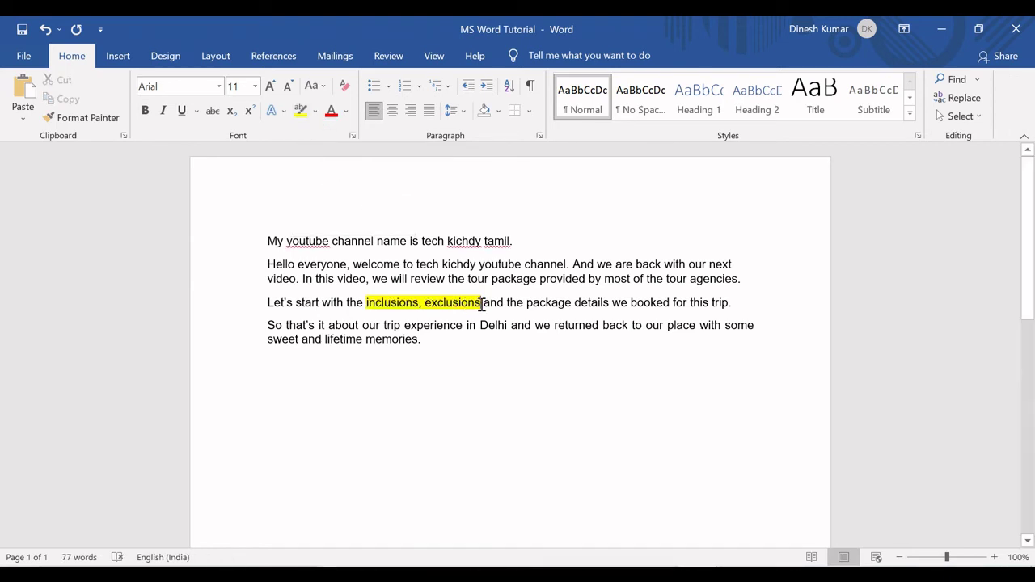
# Remove the highlight from "inclusions, exclusions" in the third paragraph and apply the yellow highlight to it again
pyautogui.moveTo(482, 304); pyautogui.dragTo(366, 302)
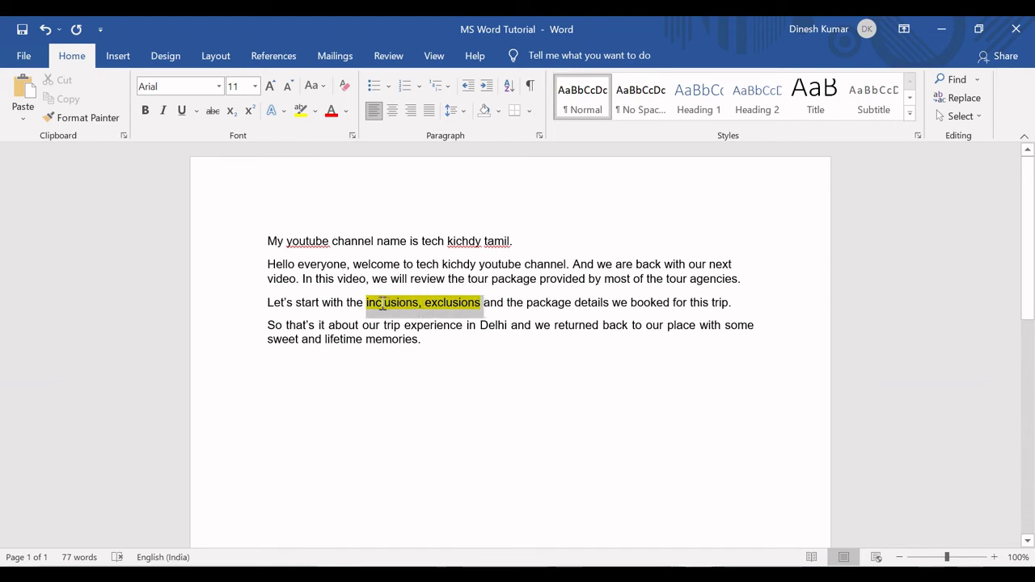
pyautogui.click(306, 111)
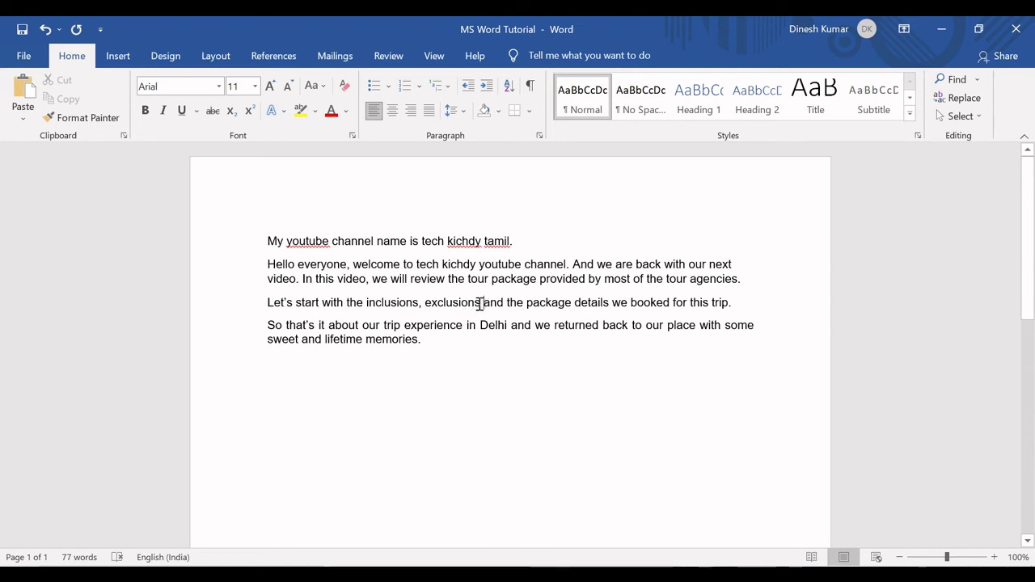
pyautogui.moveTo(484, 304); pyautogui.dragTo(368, 300)
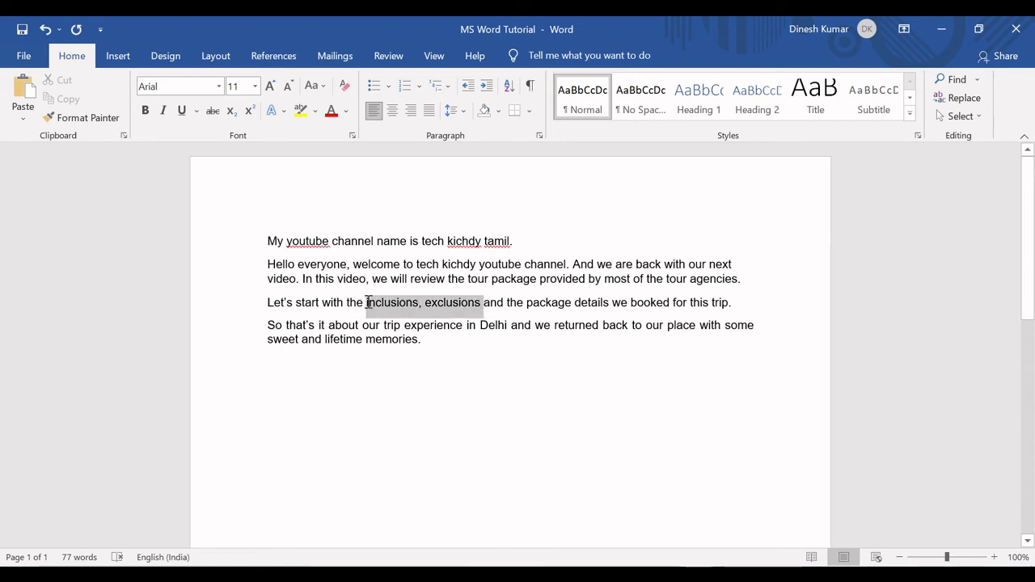
pyautogui.click(302, 115)
pyautogui.click(486, 306)
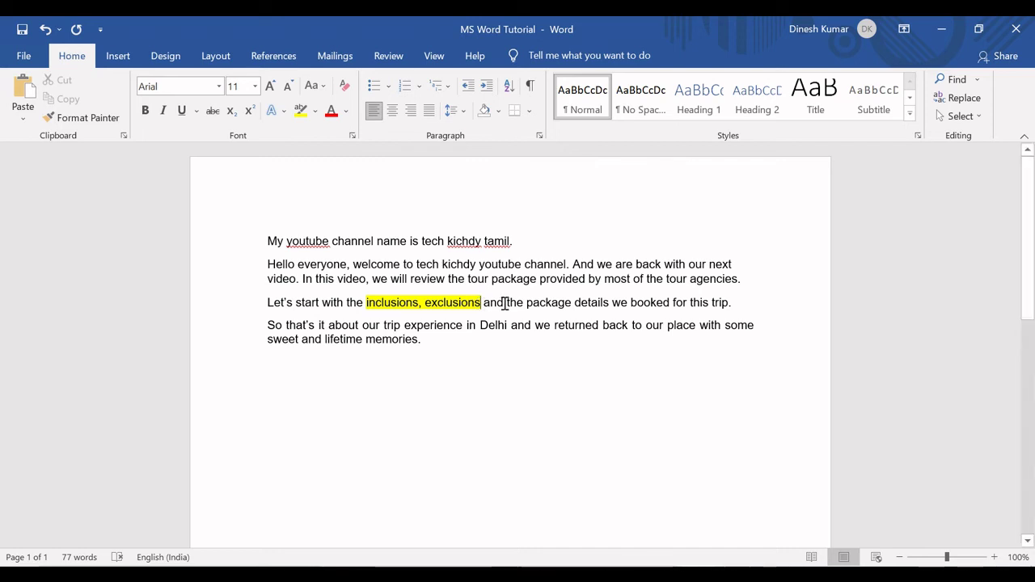
# Change the font colour of the word "and" in the third paragraph to red and clear the selection
pyautogui.moveTo(502, 303); pyautogui.dragTo(484, 304)
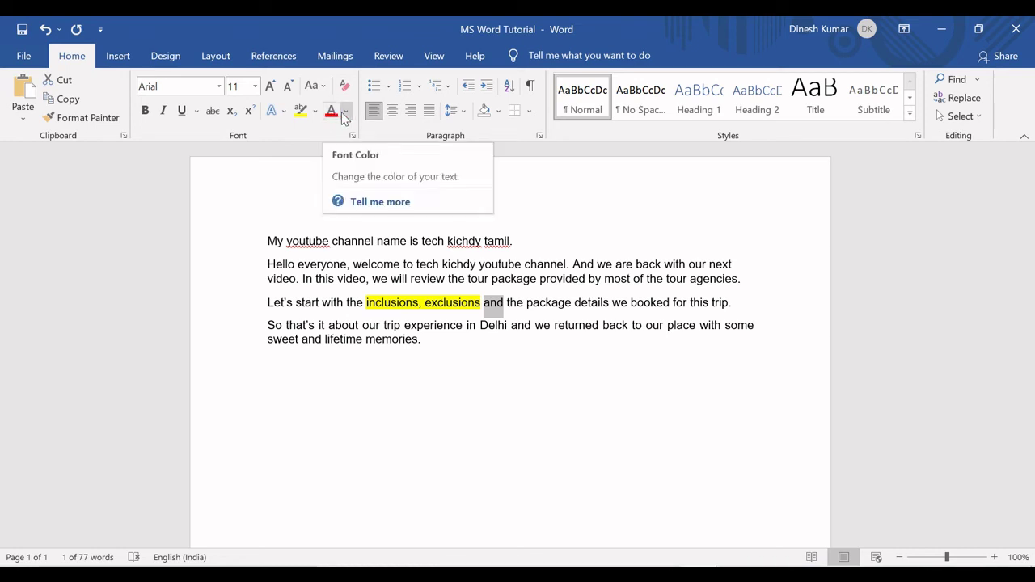
pyautogui.click(346, 118)
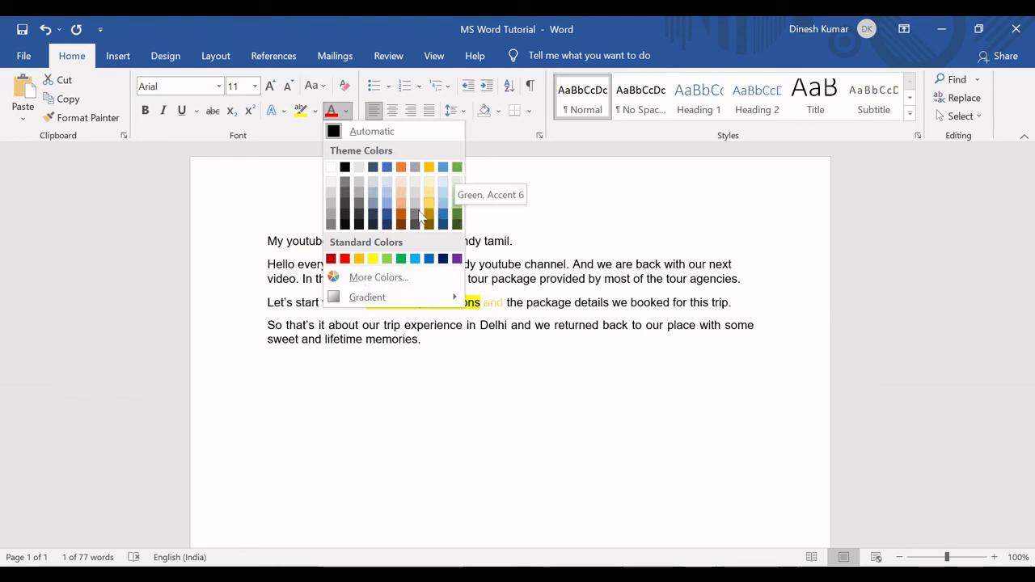
pyautogui.click(345, 259)
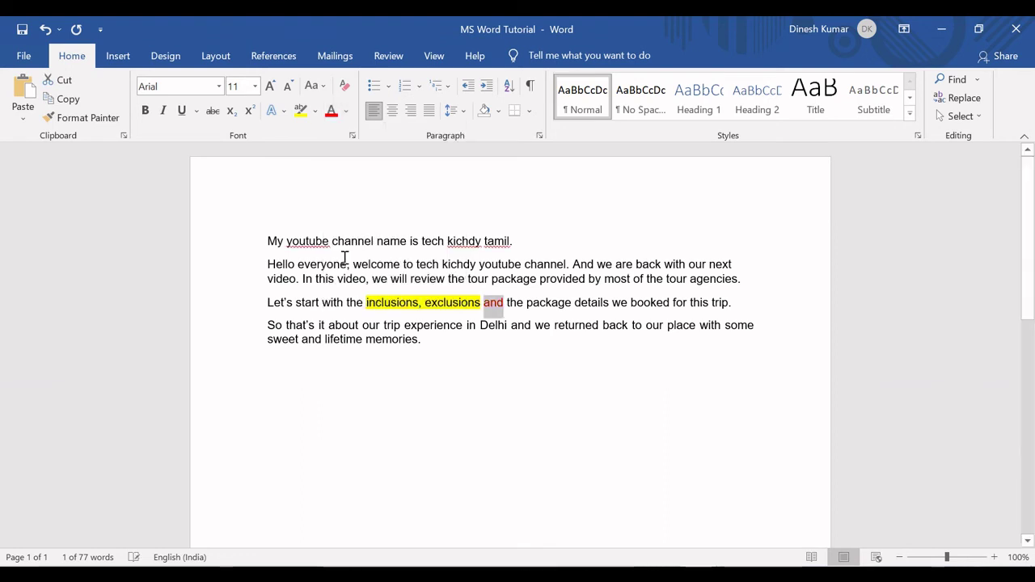
pyautogui.click(503, 304)
pyautogui.doubleClick(493, 302)
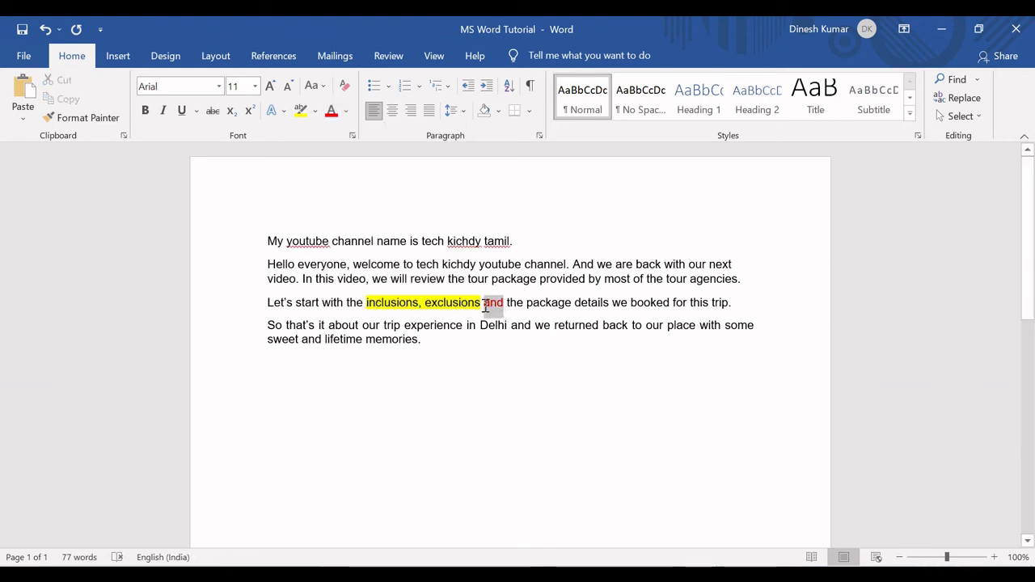
pyautogui.click(503, 304)
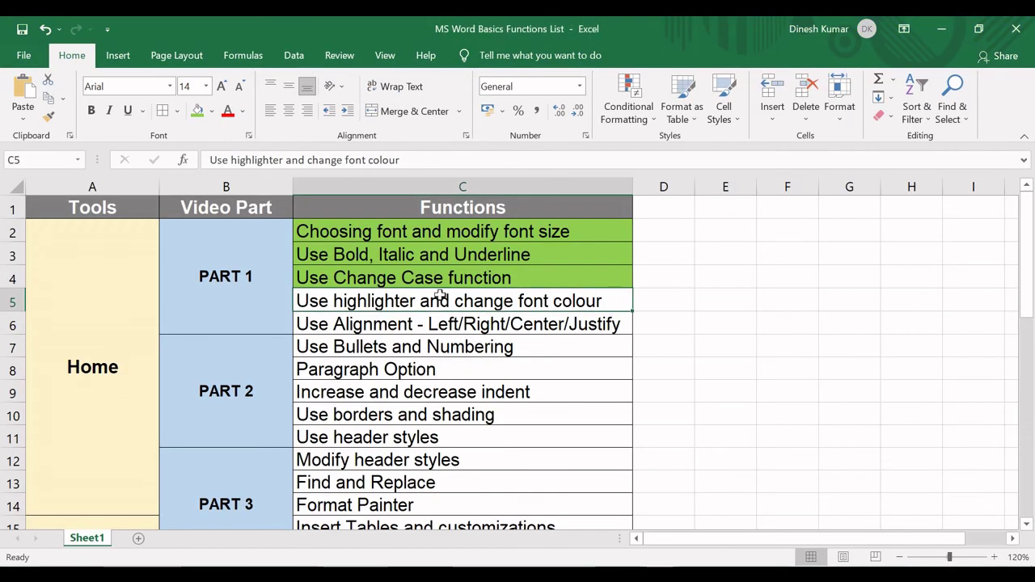
# Fill cell C5 in the Excel functions list with the same light green and select cell C6
pyautogui.click(198, 111)
pyautogui.click(346, 325)
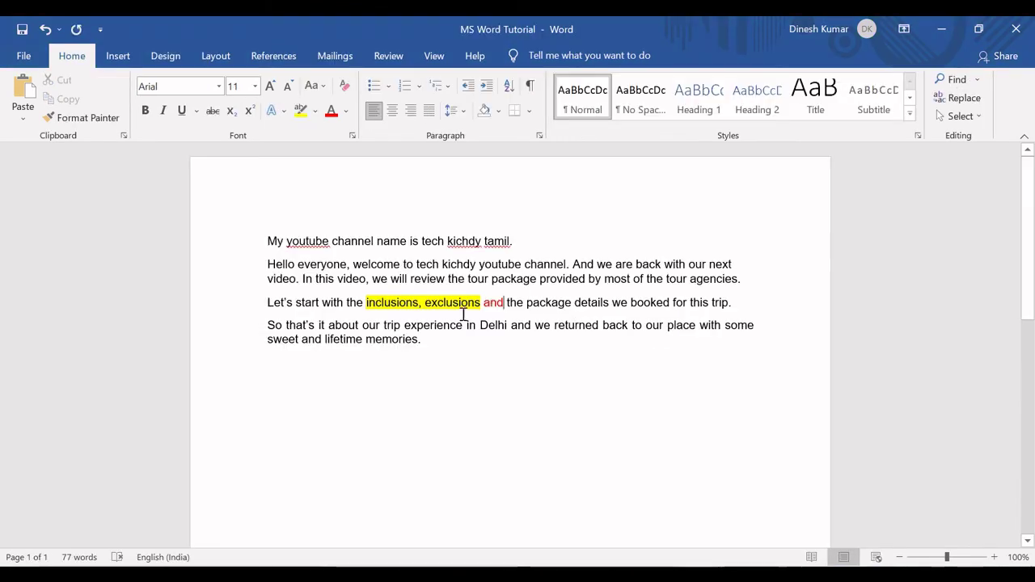
# Switch to the Word document, left-align all four paragraphs, and clear the selection
pyautogui.hotkey('ctrl', 'j')
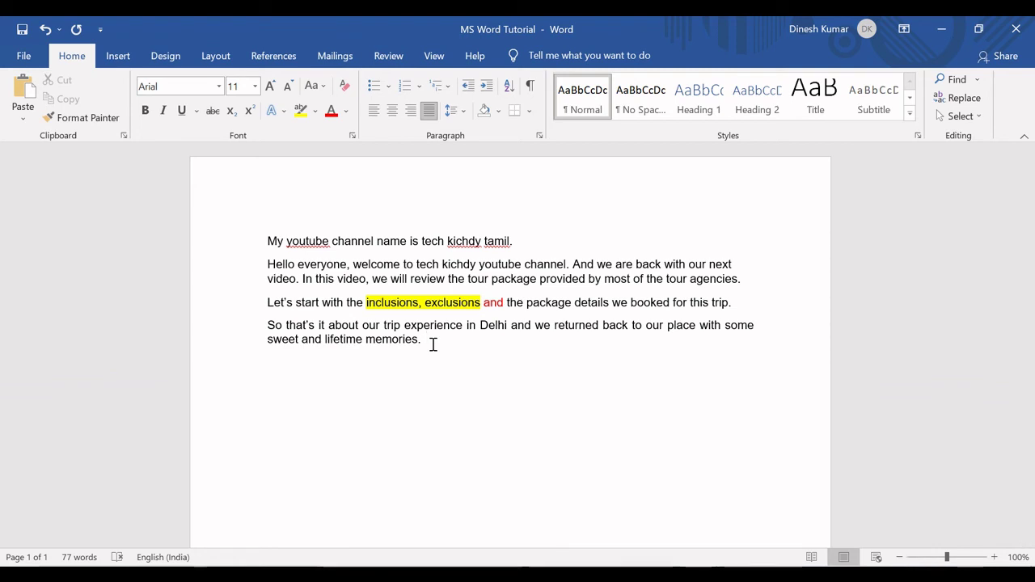
pyautogui.moveTo(430, 342); pyautogui.dragTo(268, 249)
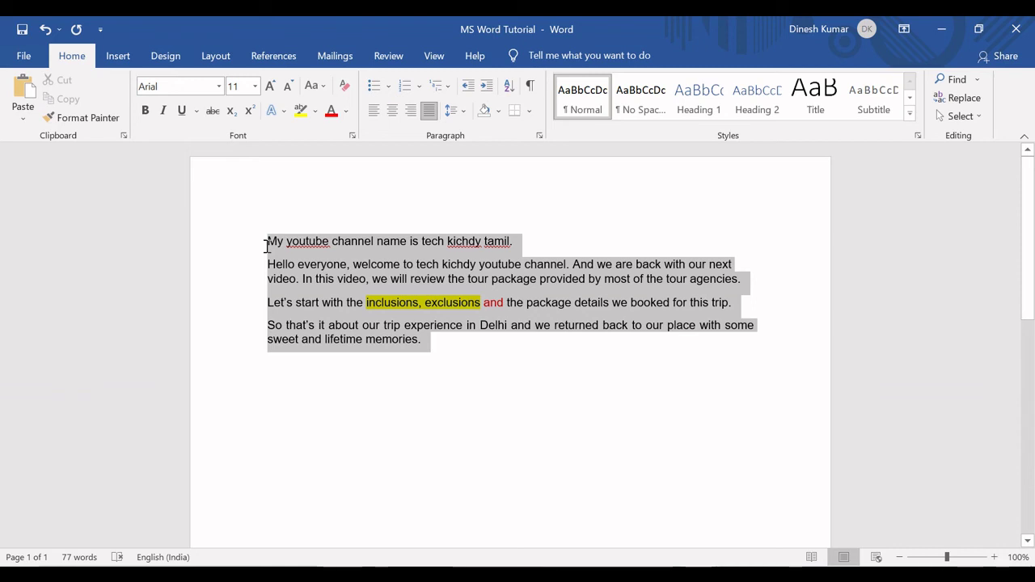
pyautogui.moveTo(267, 245); pyautogui.dragTo(267, 245)
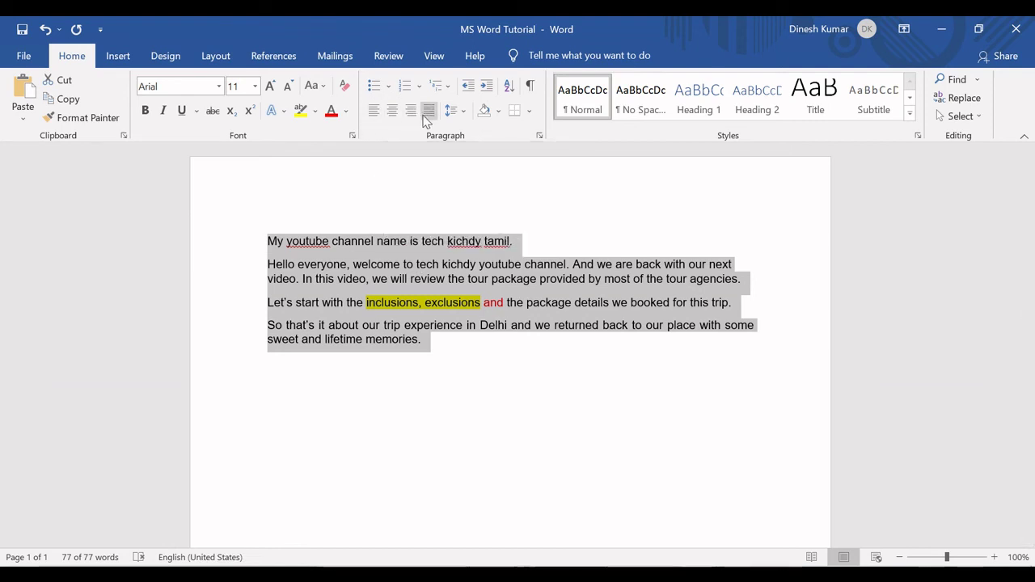
pyautogui.click(374, 111)
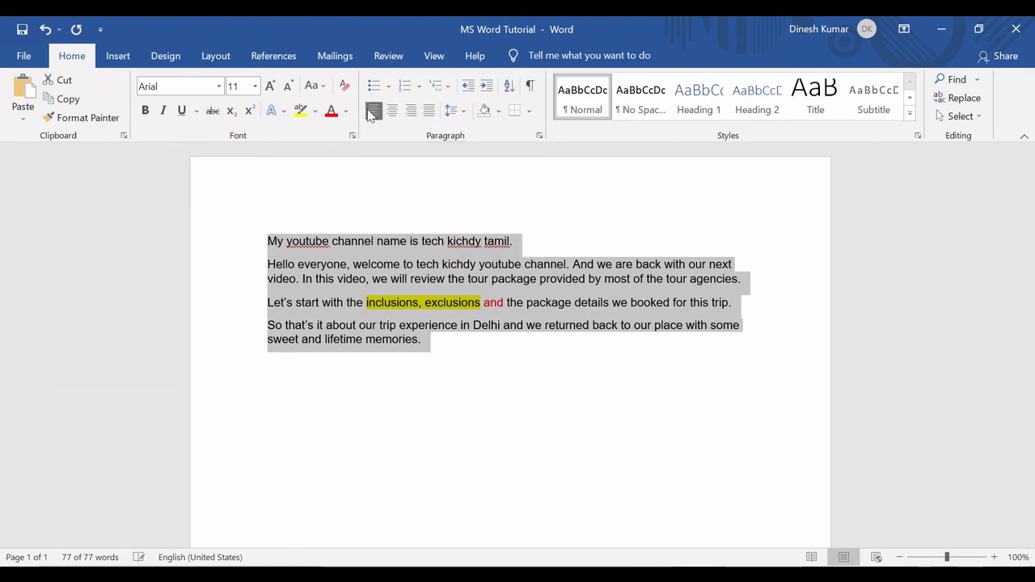
pyautogui.click(426, 342)
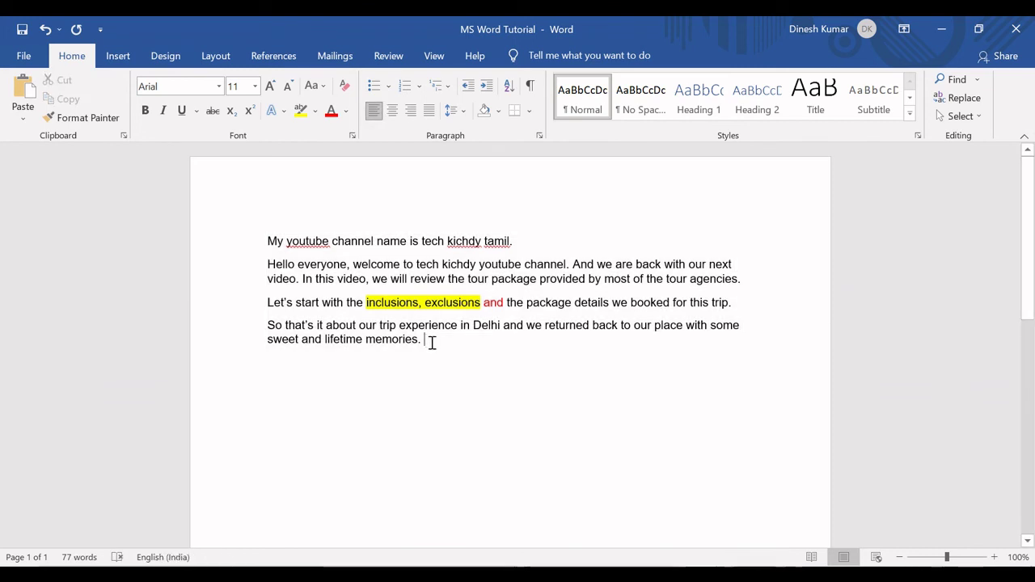
# Centre all four paragraphs and change them to right alignment
pyautogui.moveTo(422, 343); pyautogui.dragTo(275, 245)
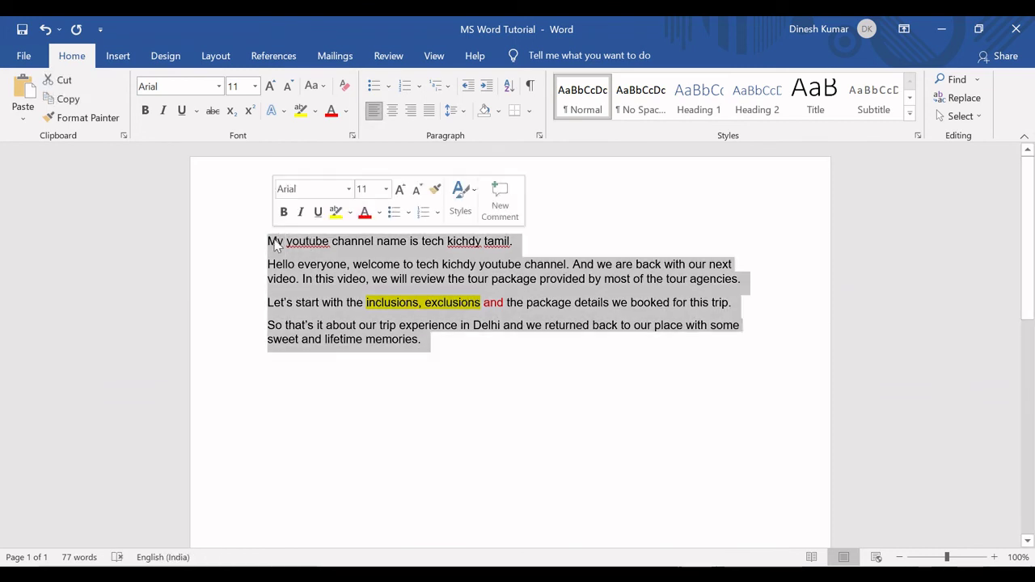
pyautogui.click(391, 113)
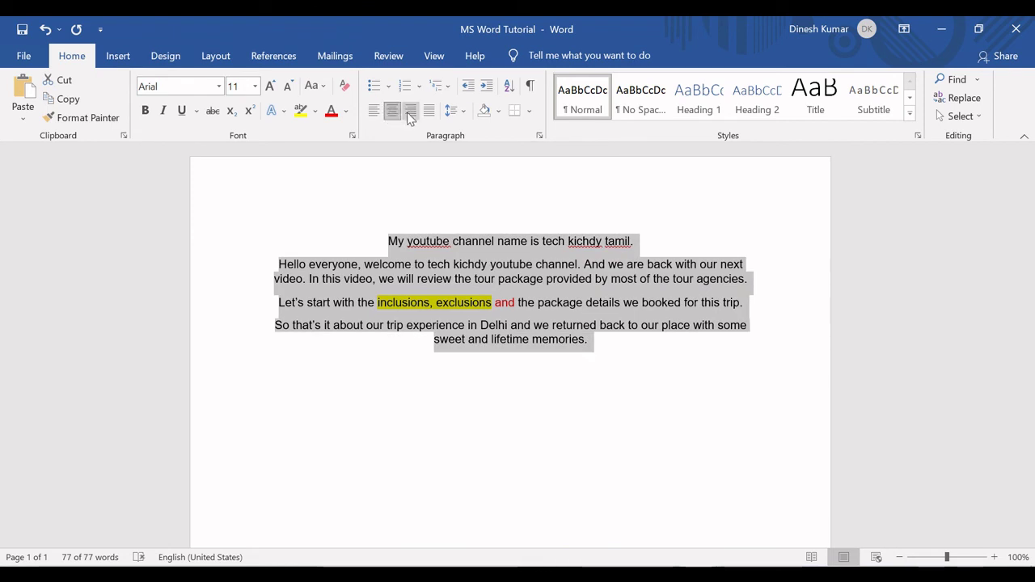
pyautogui.click(411, 113)
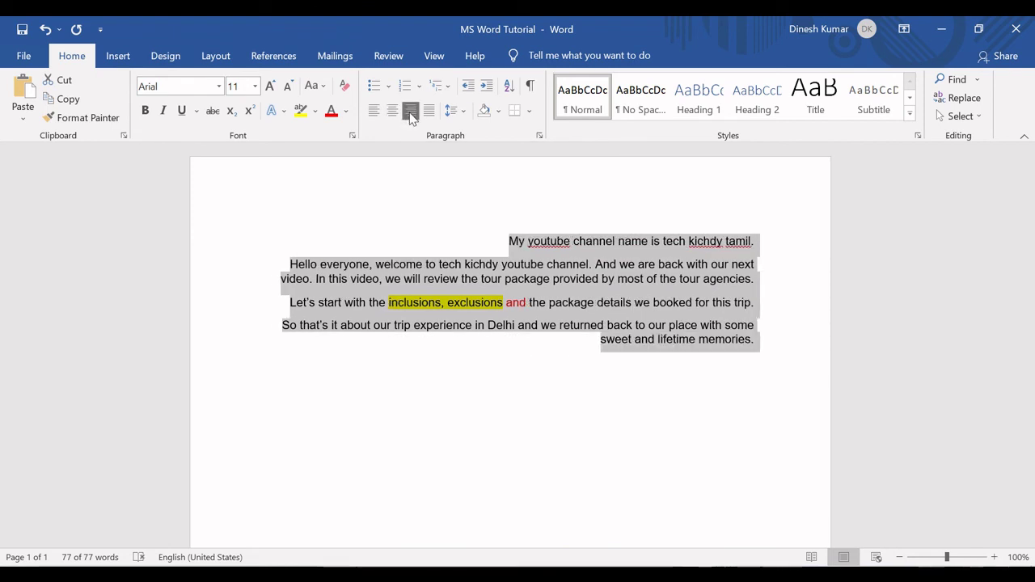
# Justify all four paragraphs and reselect the whole text
pyautogui.click(429, 114)
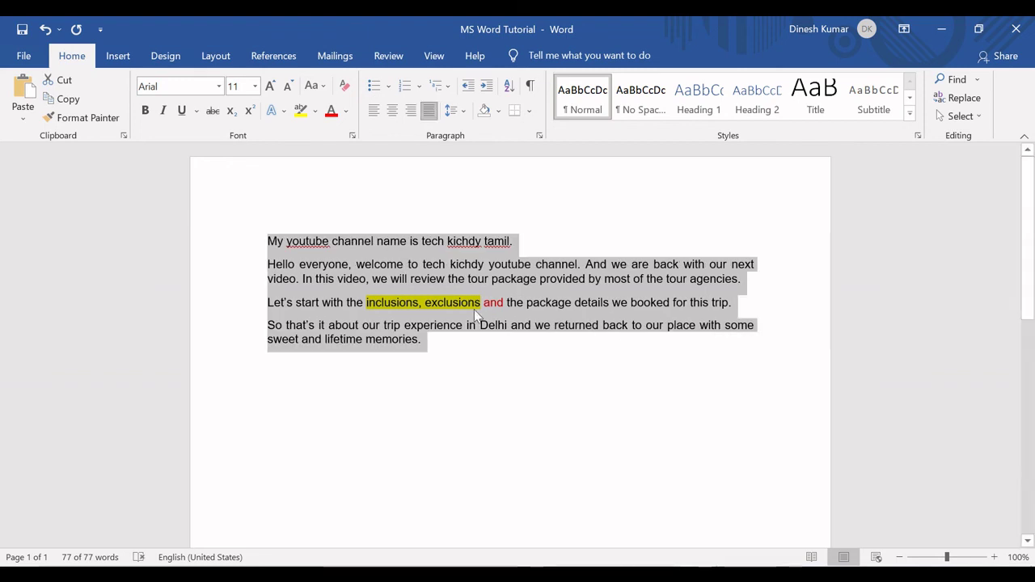
pyautogui.click(429, 349)
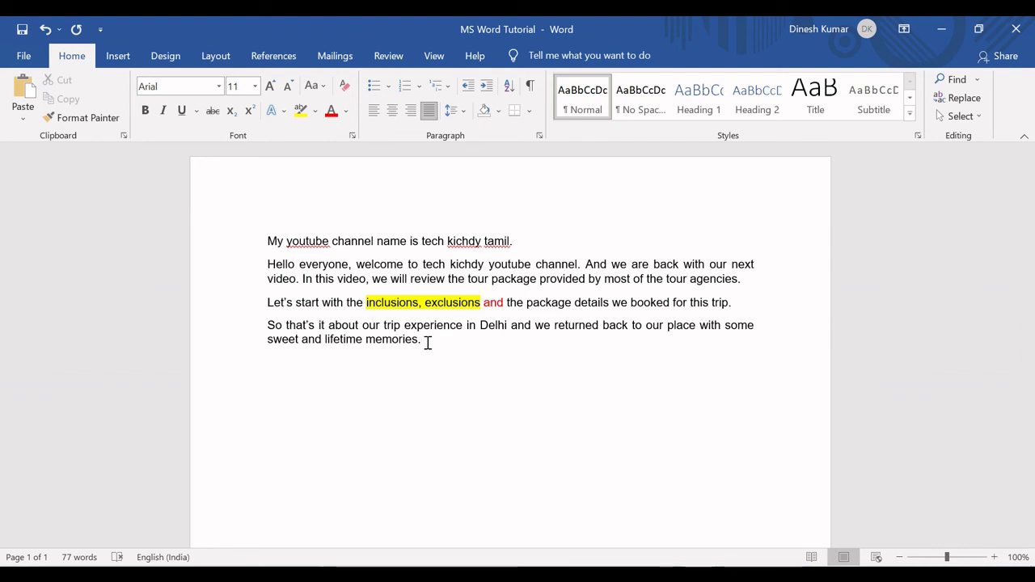
pyautogui.moveTo(428, 343); pyautogui.dragTo(263, 255)
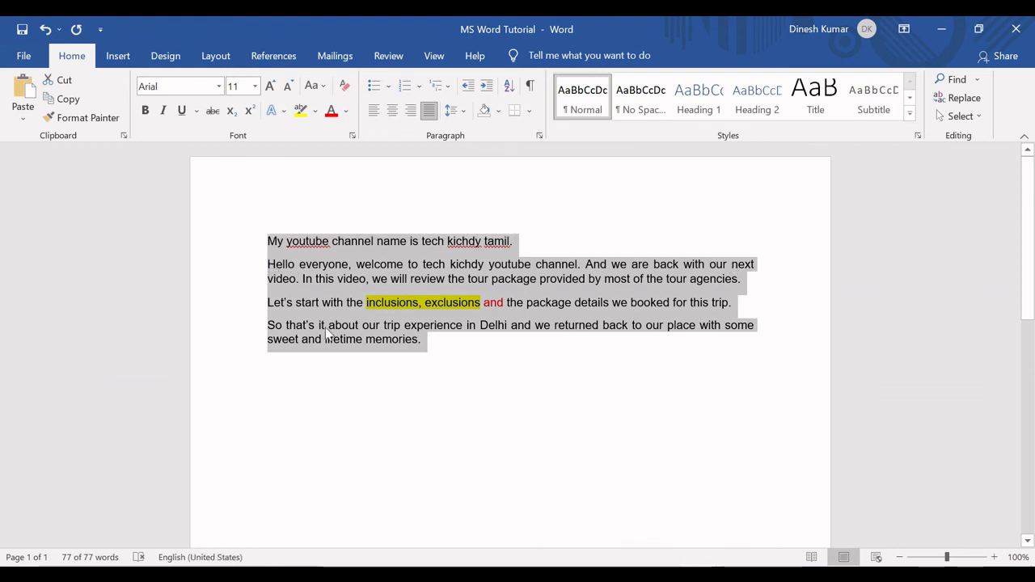
# Add the sentence "My name is nnn." at the end of the second paragraph
pyautogui.click(753, 281)
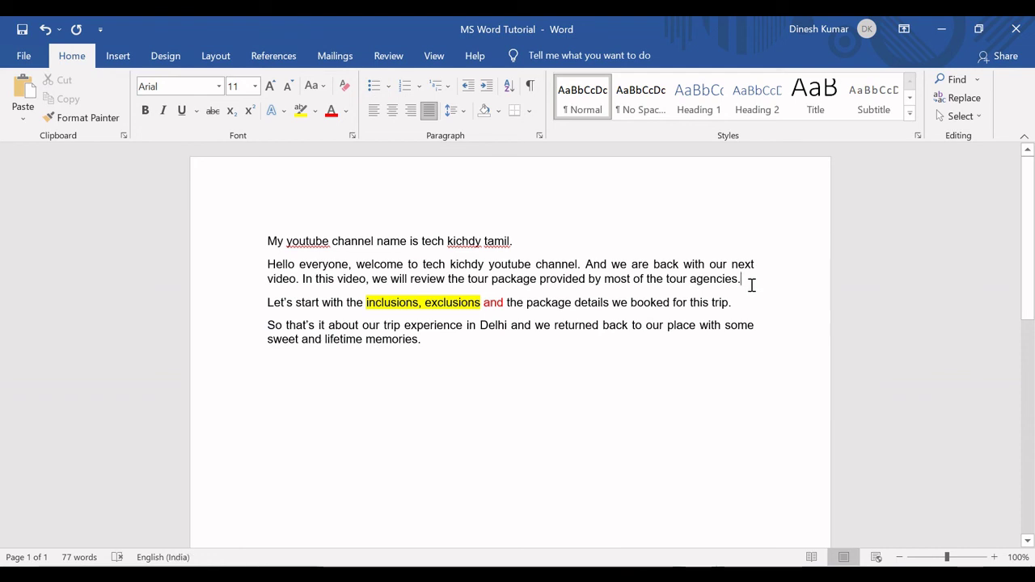
pyautogui.write('My')
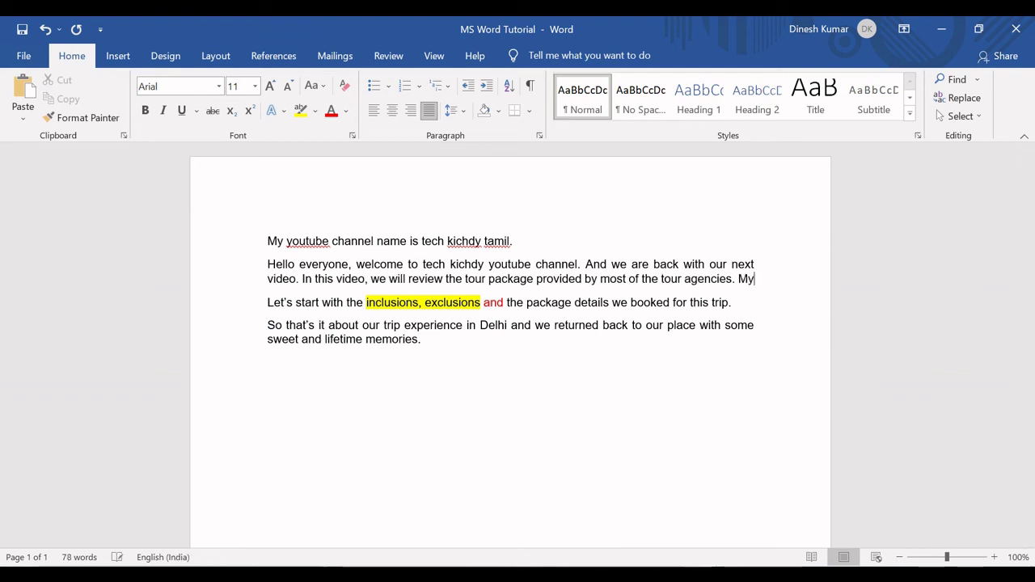
pyautogui.write(' name is ')
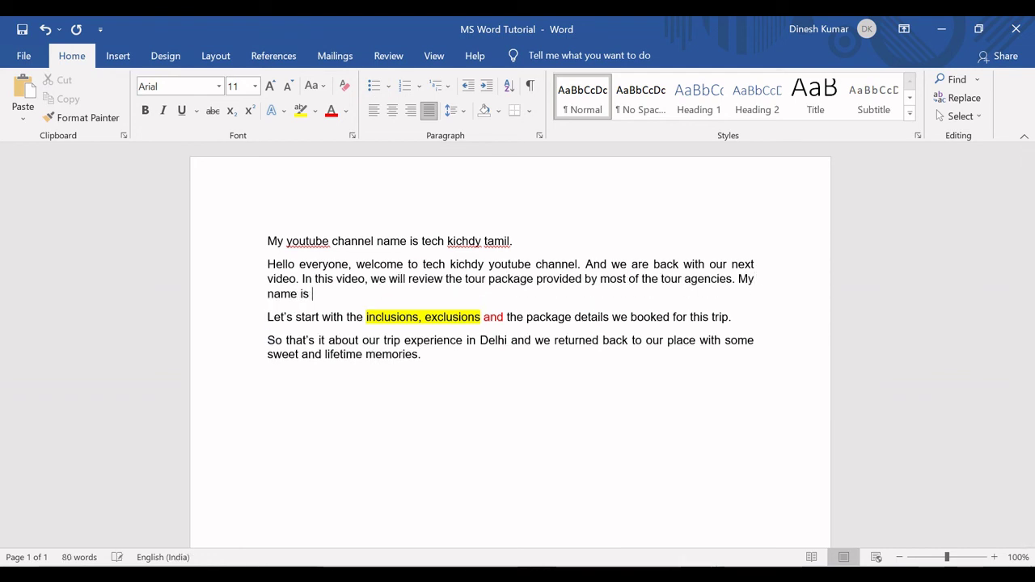
pyautogui.write('nnn')
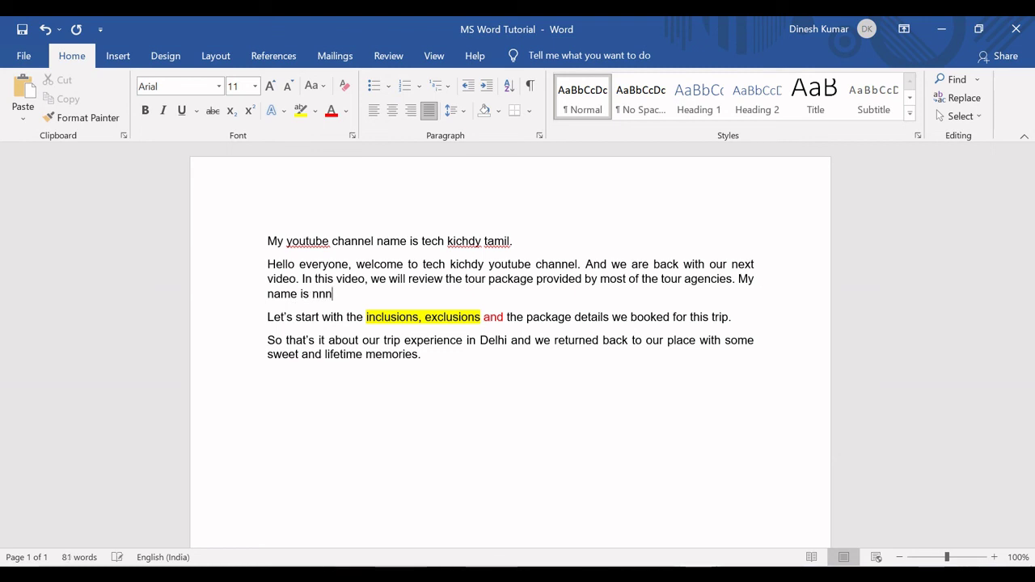
pyautogui.write('.')
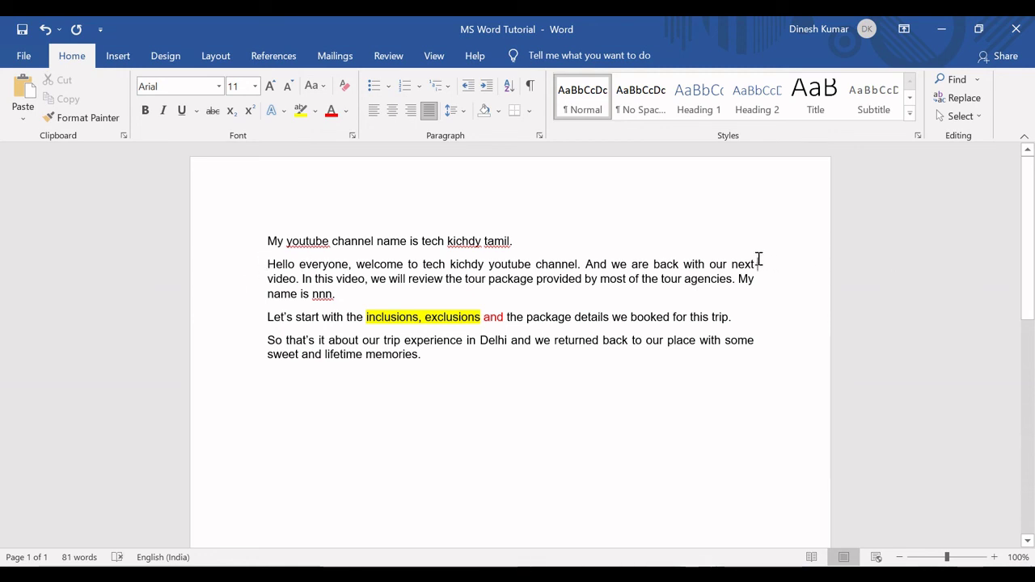
# Turn justified alignment off and on again for the whole document text, leaving all the text selected
pyautogui.click(261, 277)
pyautogui.click(756, 340)
pyautogui.moveTo(425, 354); pyautogui.dragTo(267, 238)
pyautogui.click(429, 114)
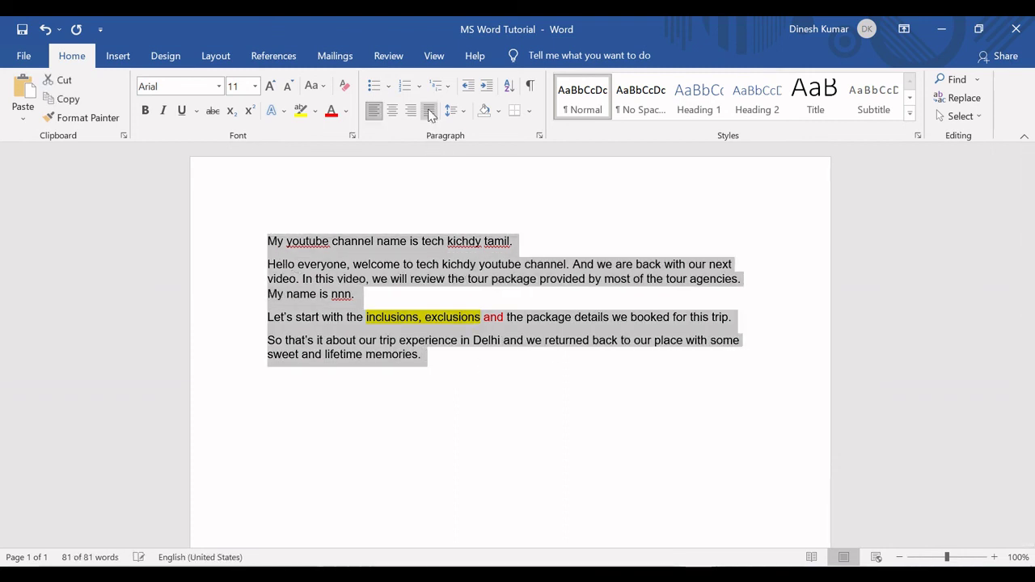
pyautogui.click(430, 112)
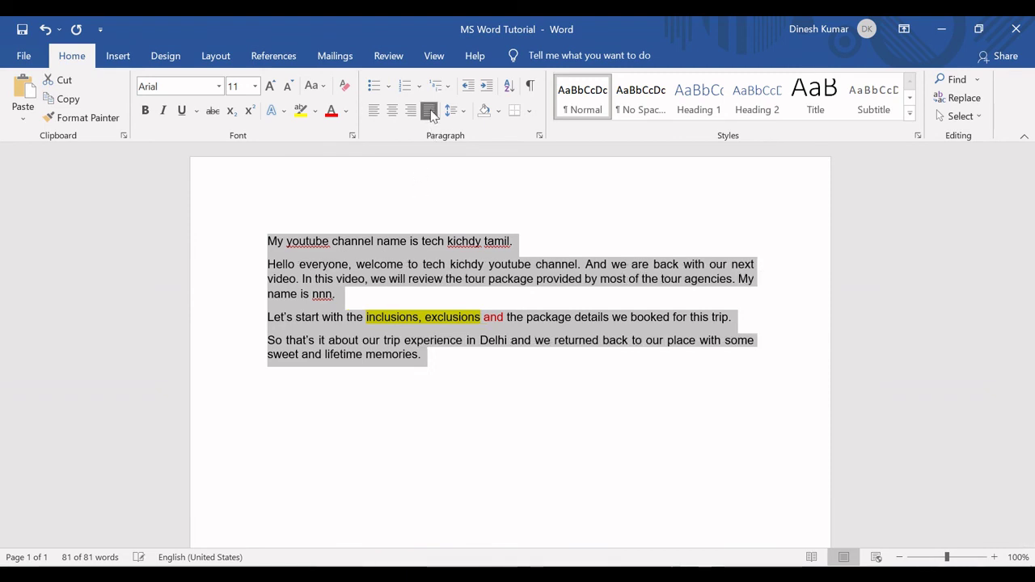
pyautogui.click(423, 359)
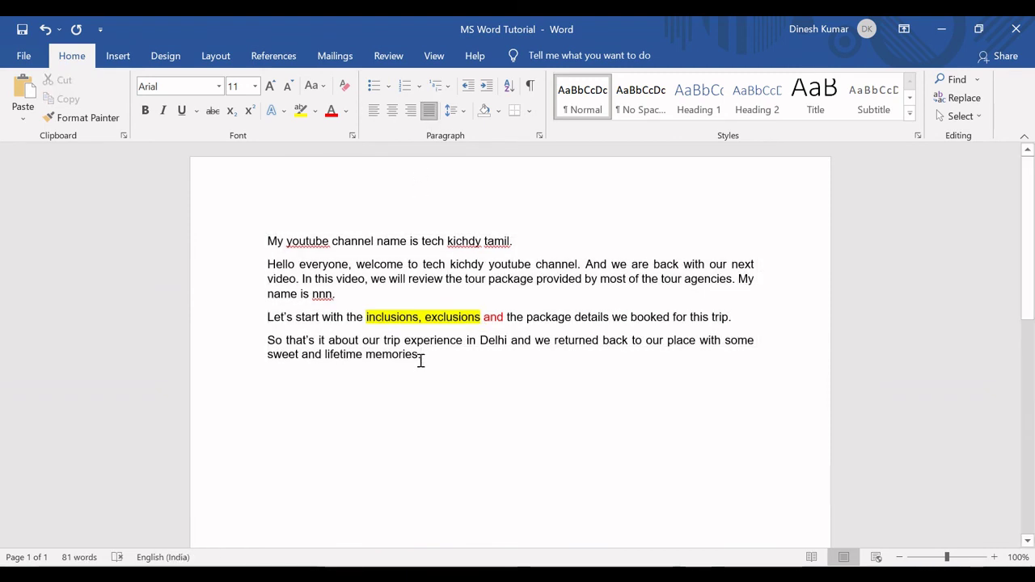
pyautogui.tripleClick(224, 222)
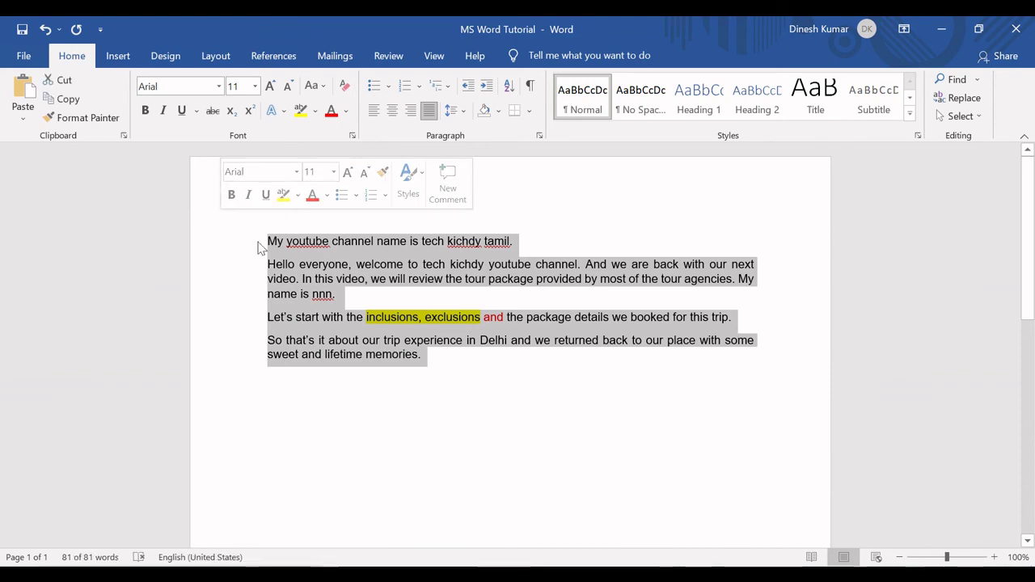
# Switch to the functions list in Excel, fill cell C6 with the same light green, and select the PART 1 cell
pyautogui.hotkey('alt', 'Tab')
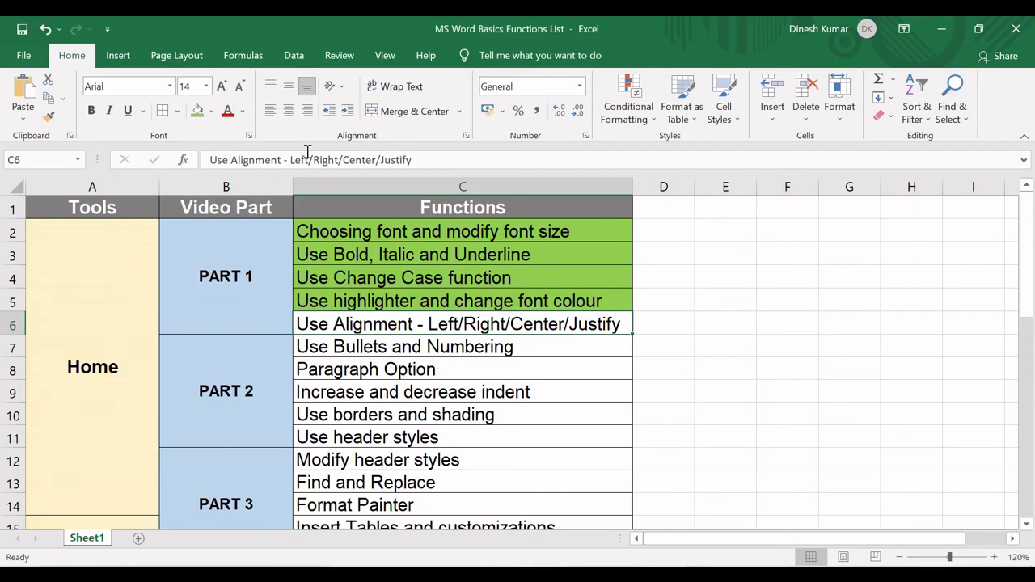
pyautogui.click(197, 111)
pyautogui.click(245, 277)
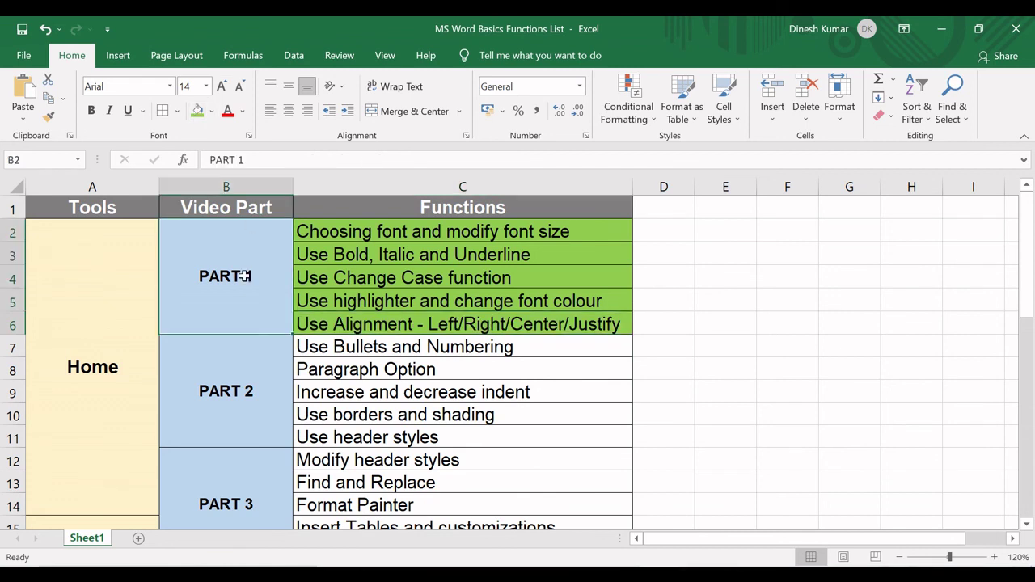